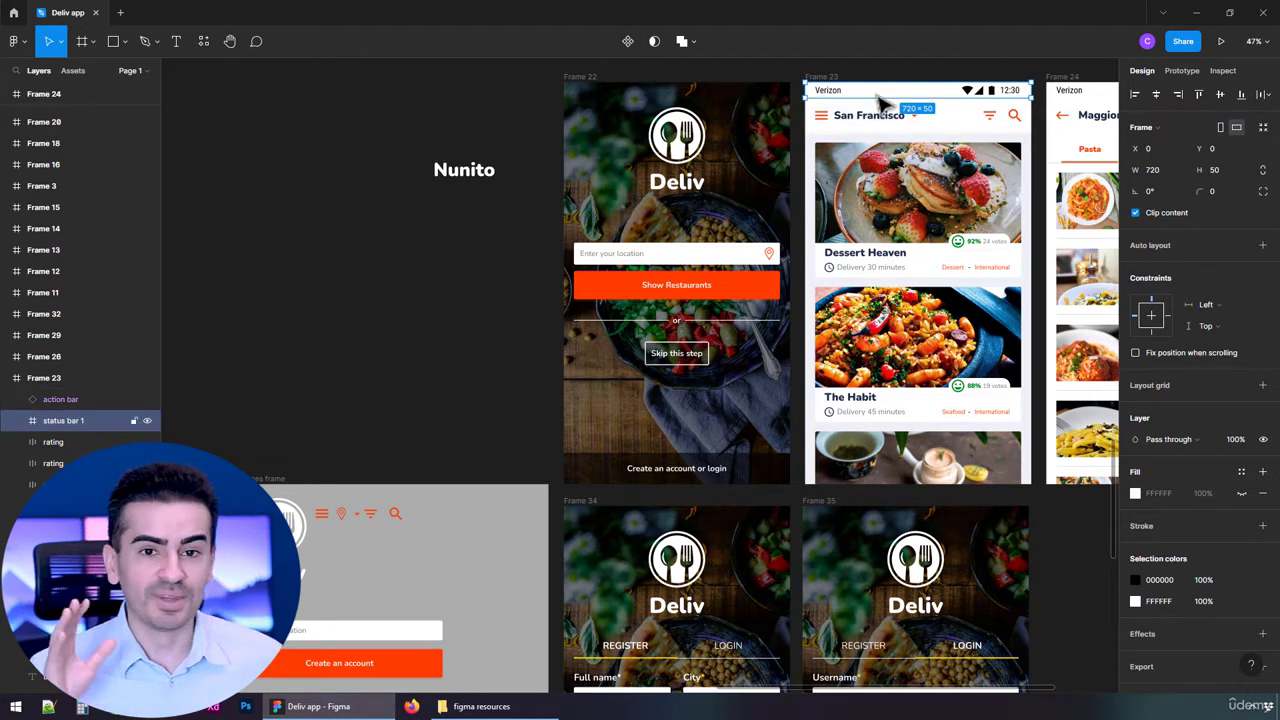
Move the status bar from Frame 23 into the resources frame, turn it into a component and place it beside the Deliv logo.
drag(883, 106, 385, 578)
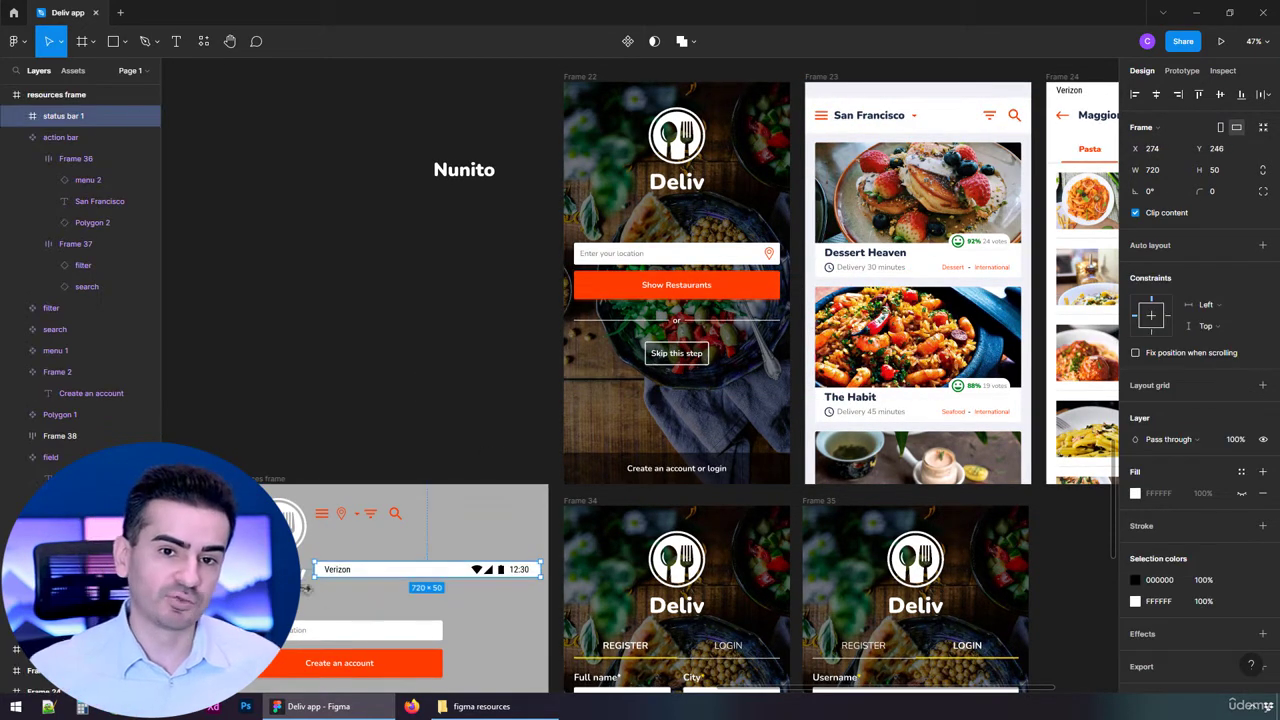
scroll(330, 600, up, 3)
scroll(330, 605, down, 4)
scroll(366, 534, left, 3)
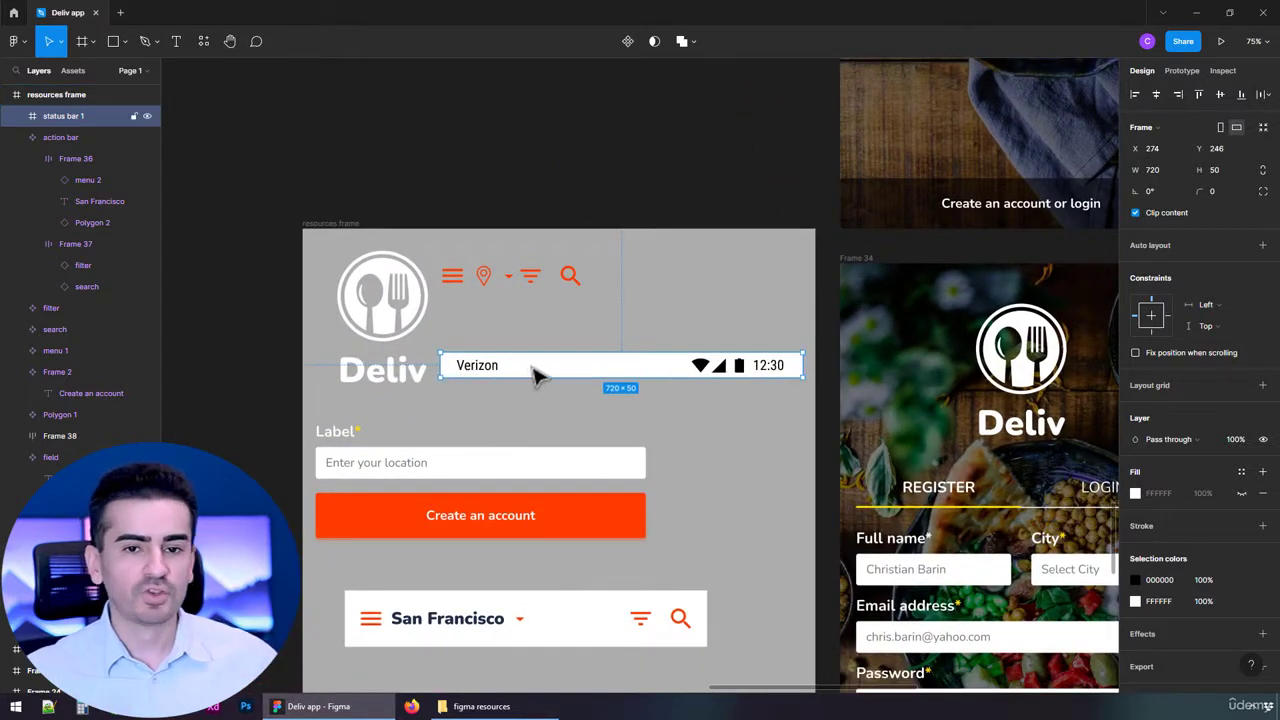
drag(528, 370, 535, 422)
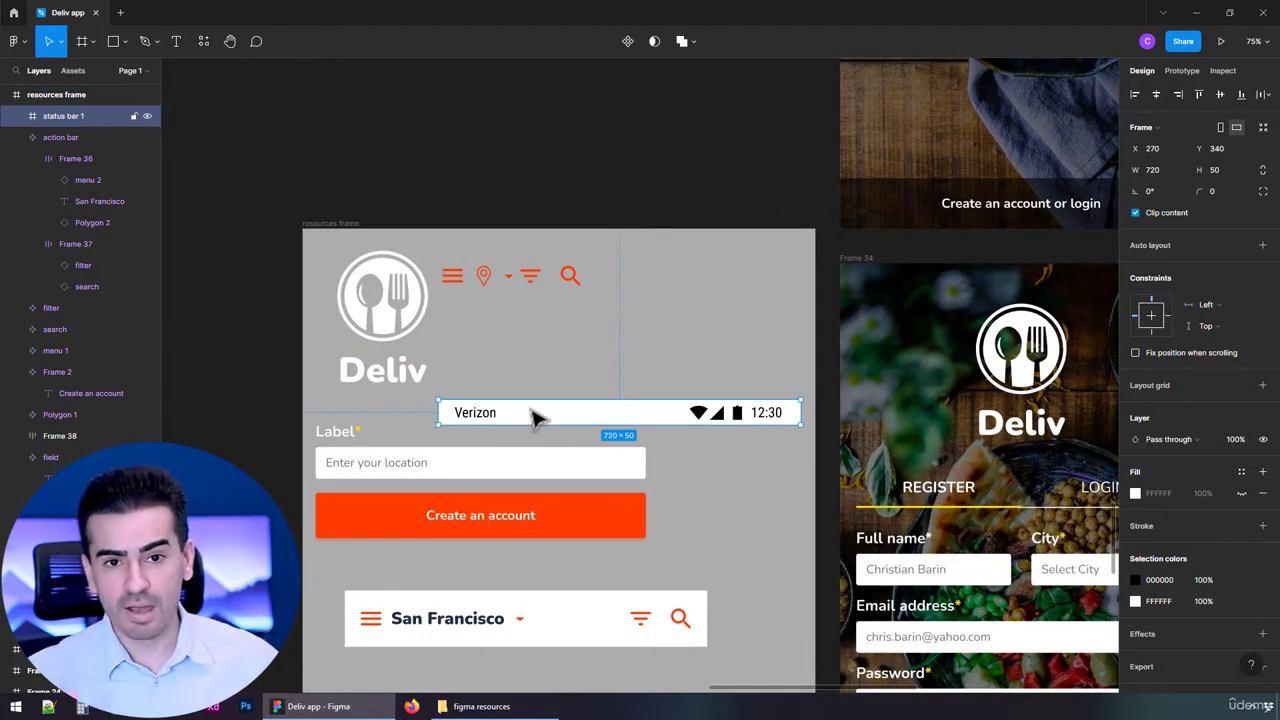
scroll(535, 418, up, 2)
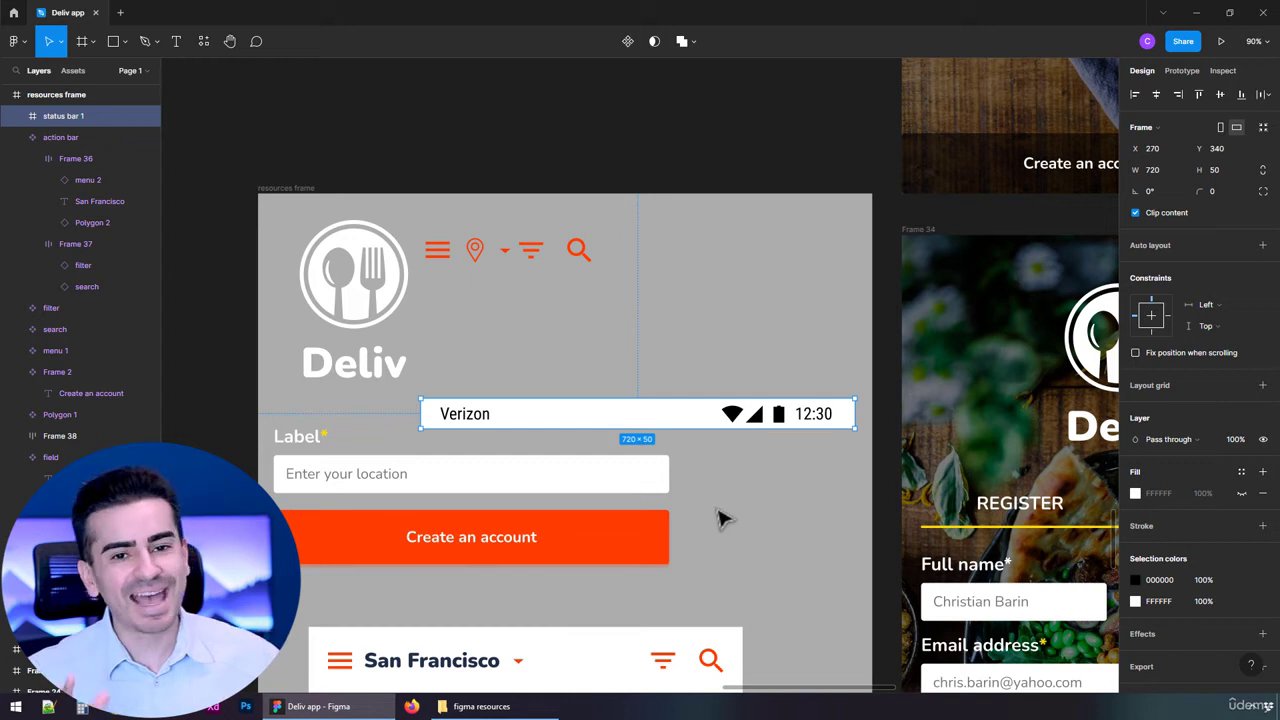
click(634, 43)
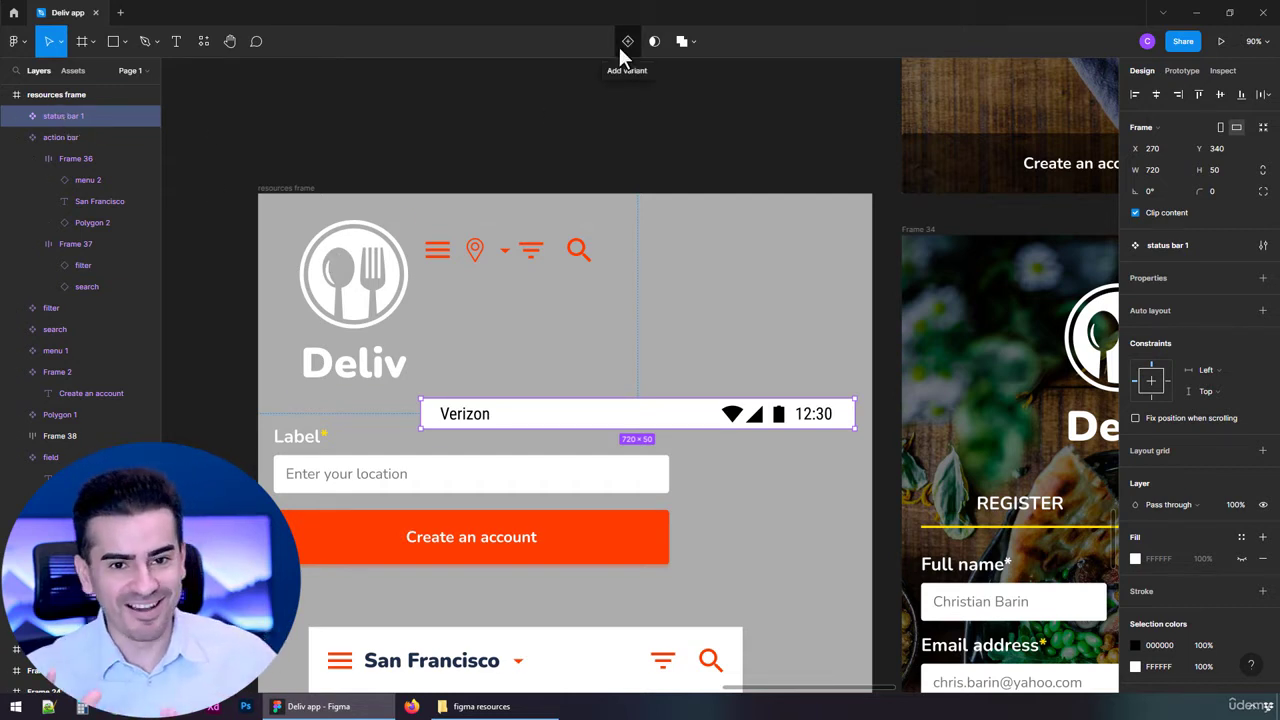
drag(597, 414, 610, 340)
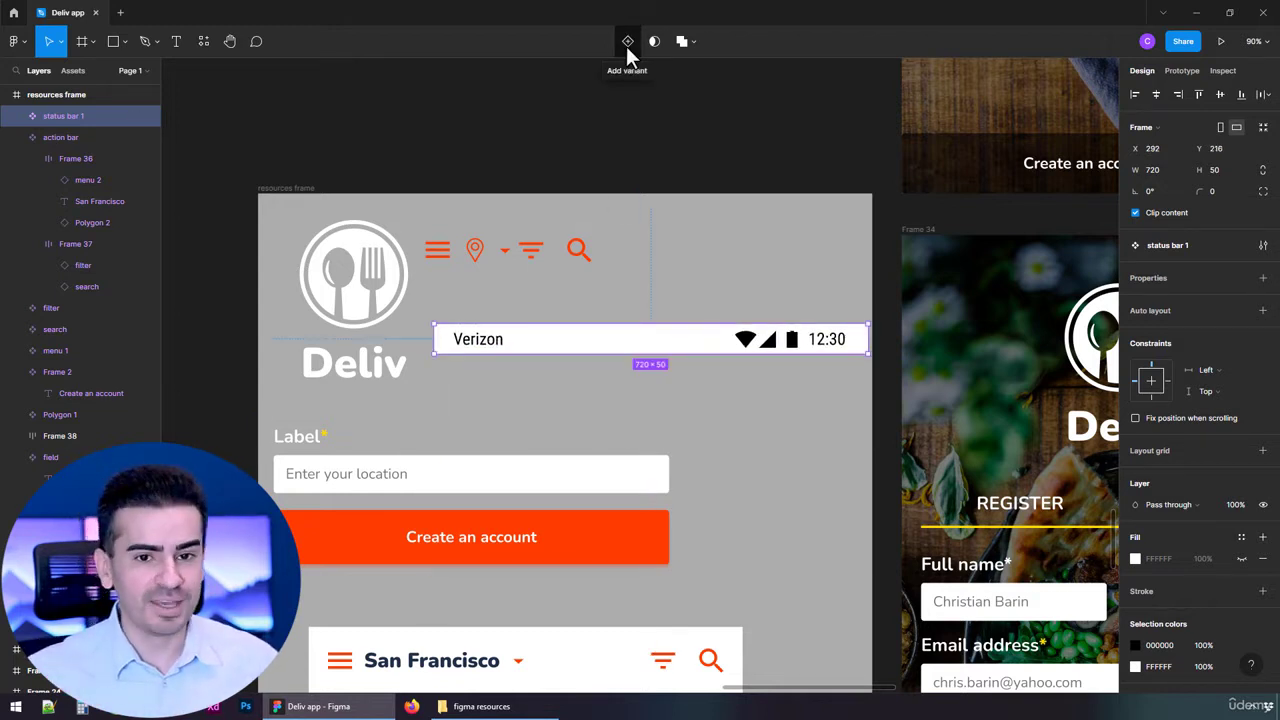
Add a second variant to the status bar component and name it dark.
click(627, 42)
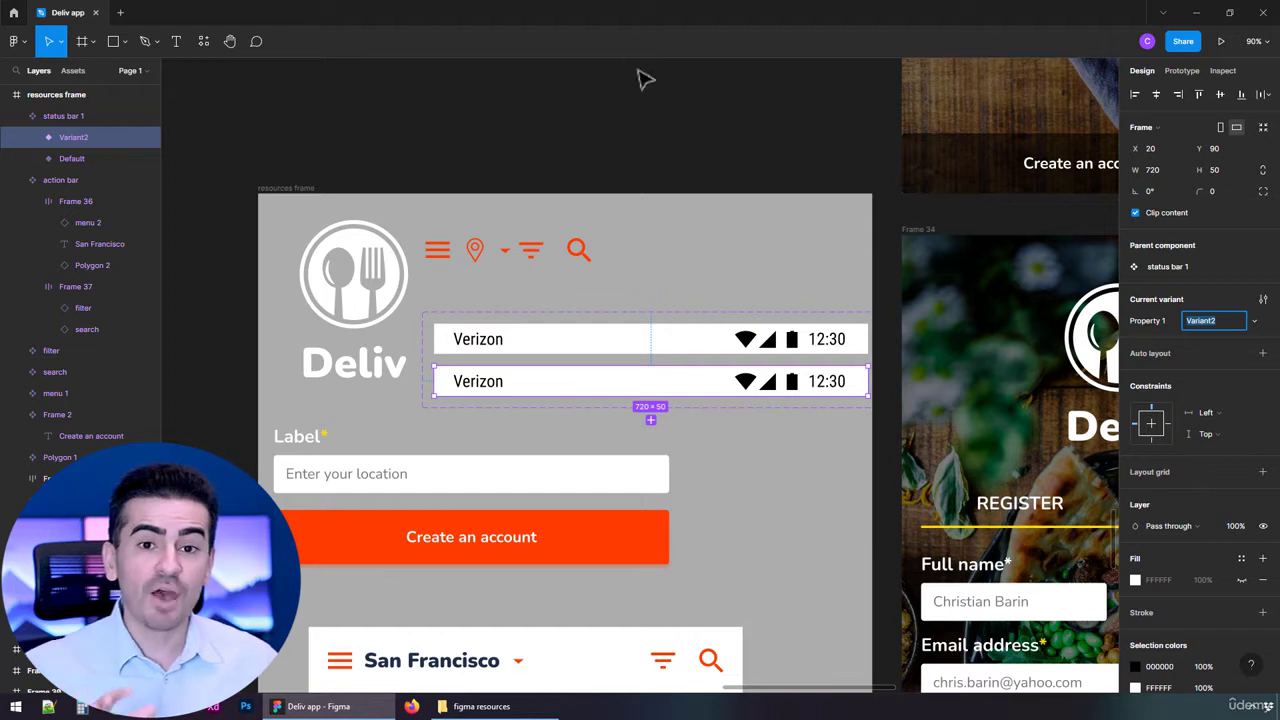
text(dark)
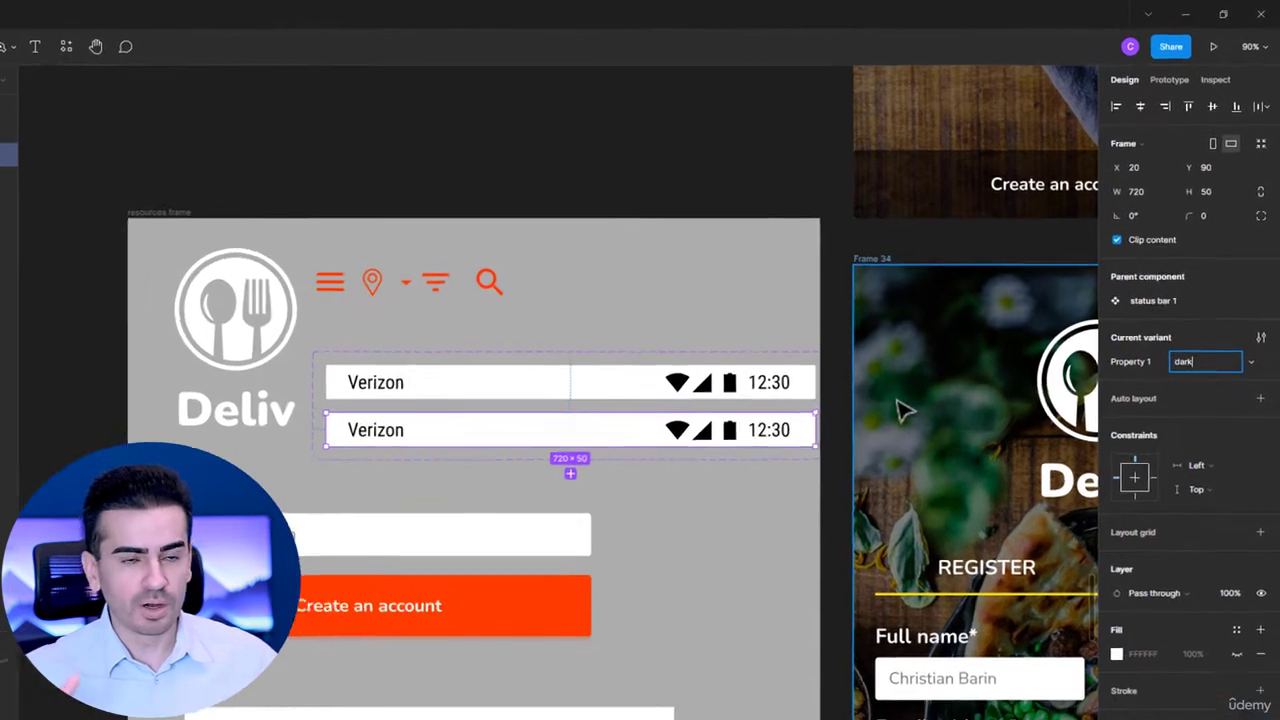
key(Return)
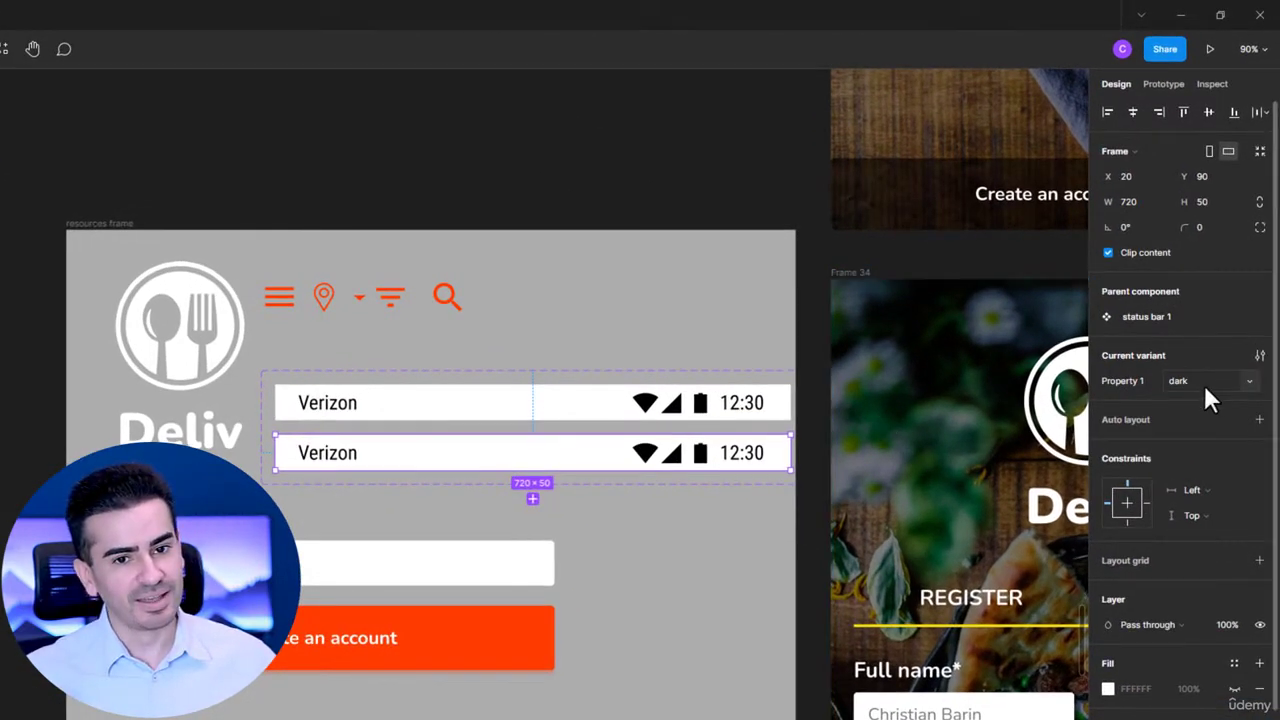
Rename the status bar's default variant to light and its variant property to state.
click(643, 410)
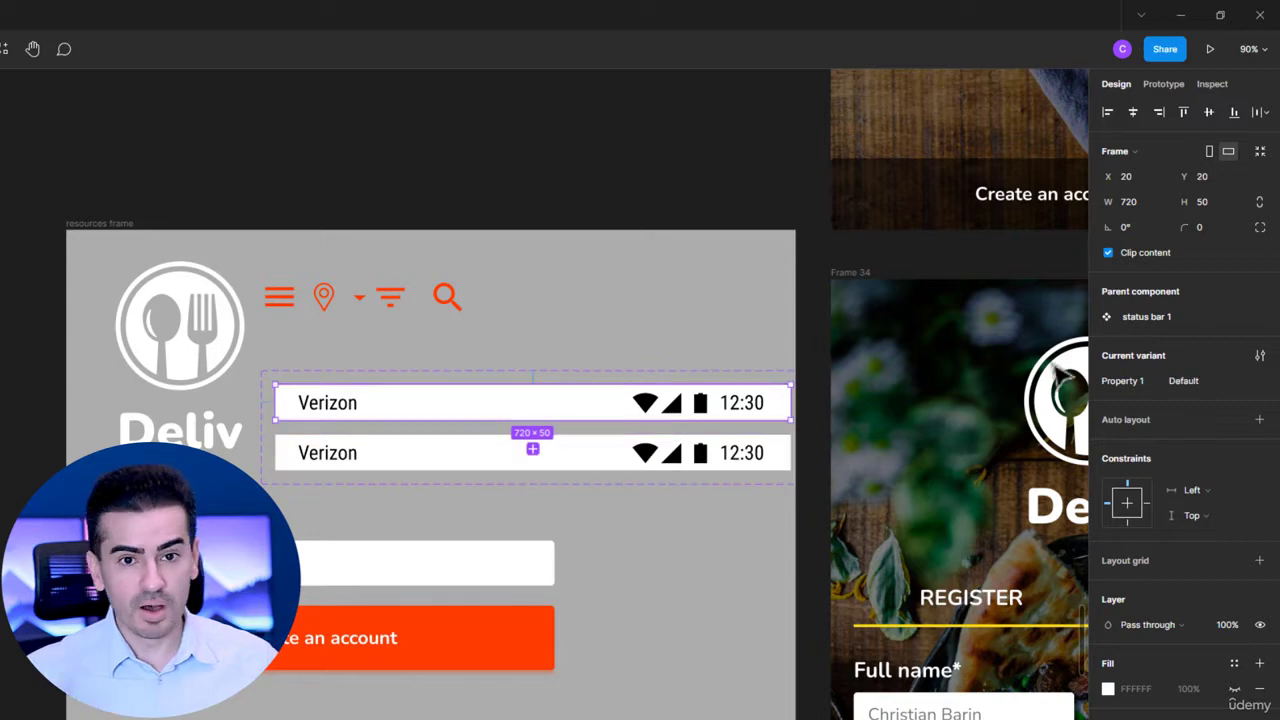
click(1199, 380)
text(light)
key(Return)
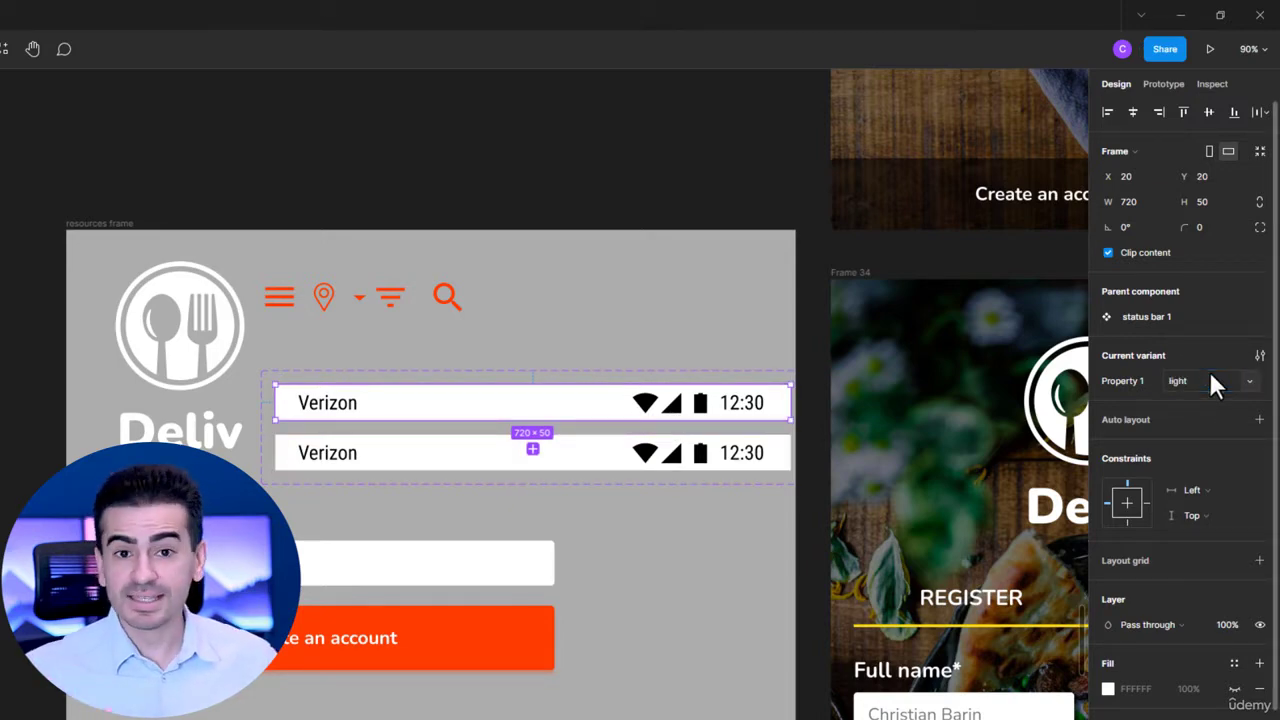
scroll(534, 417, up, 5)
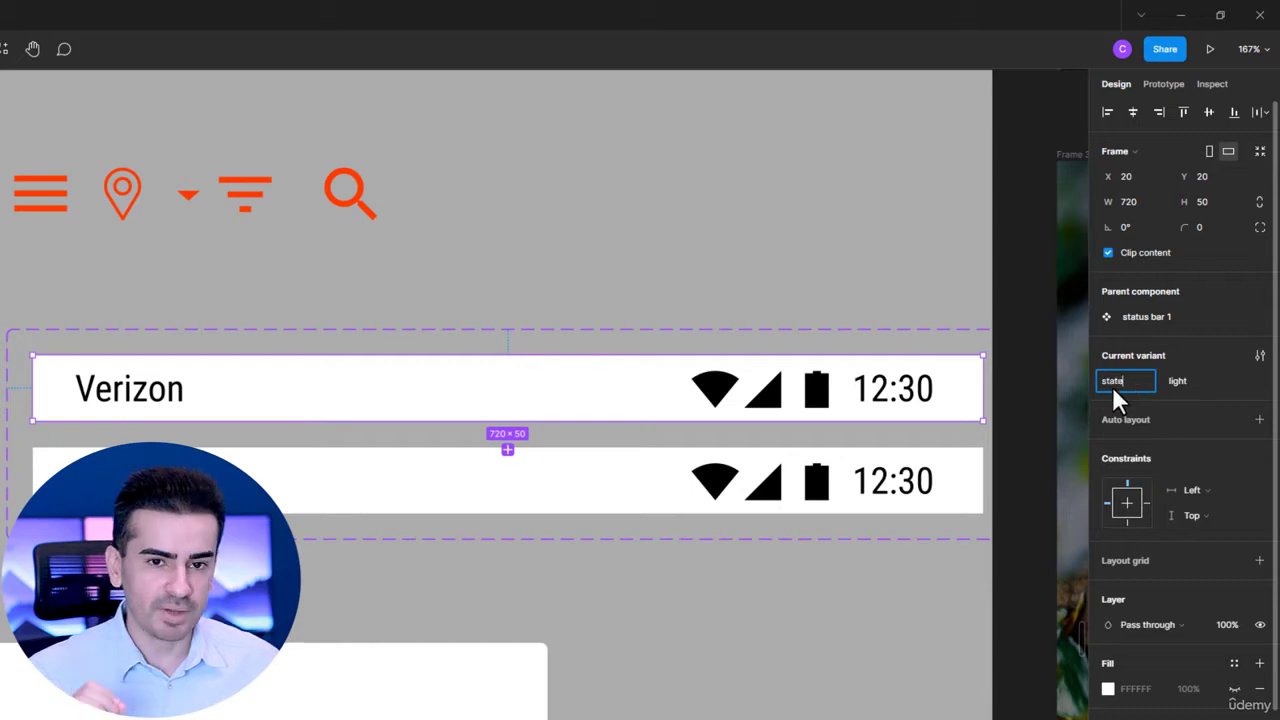
key(Return)
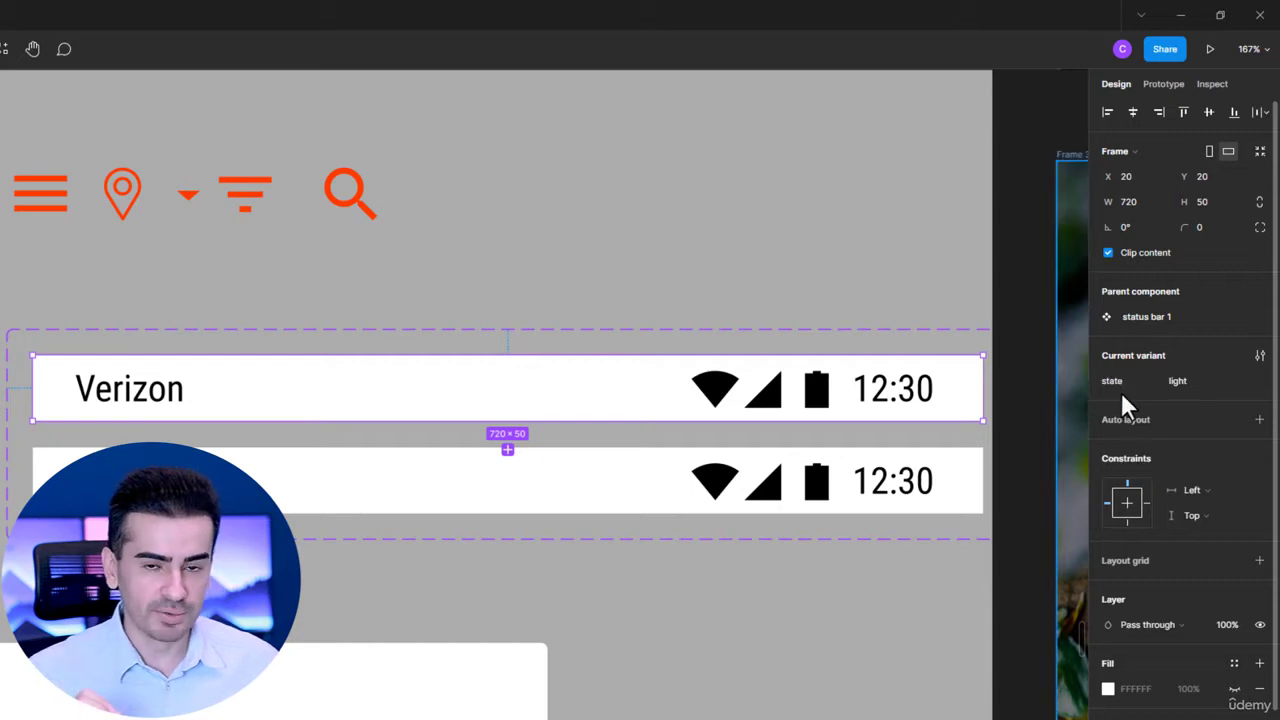
Recolor the dark status bar variant with the white style for its text and icons and the action color style for its background.
double_click(445, 505)
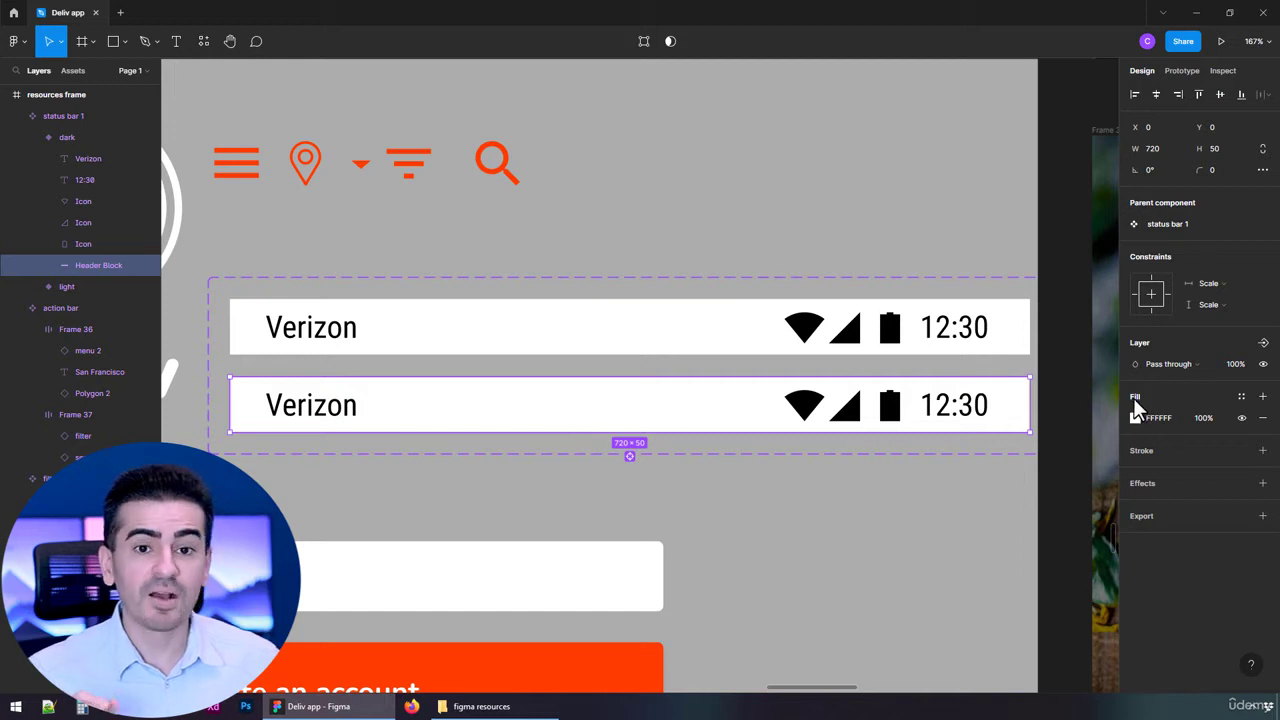
click(766, 414)
click(740, 414)
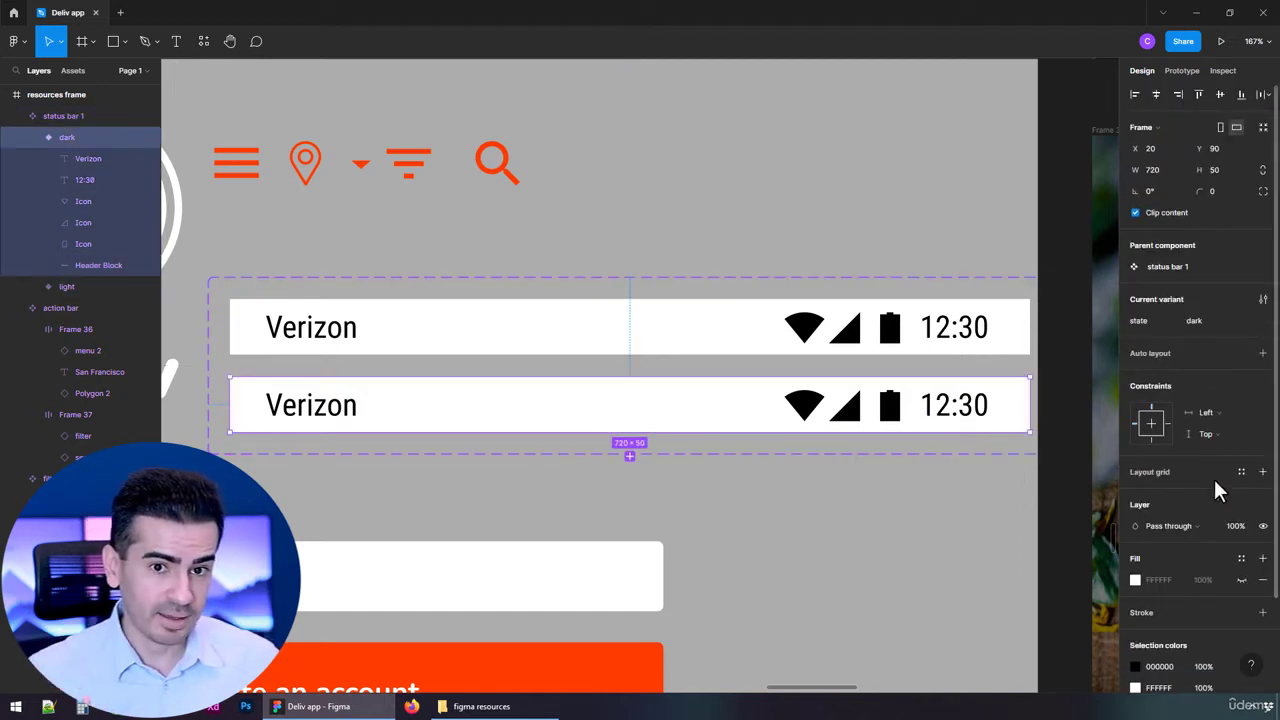
scroll(1214, 479, down, 2)
click(1241, 556)
click(1051, 614)
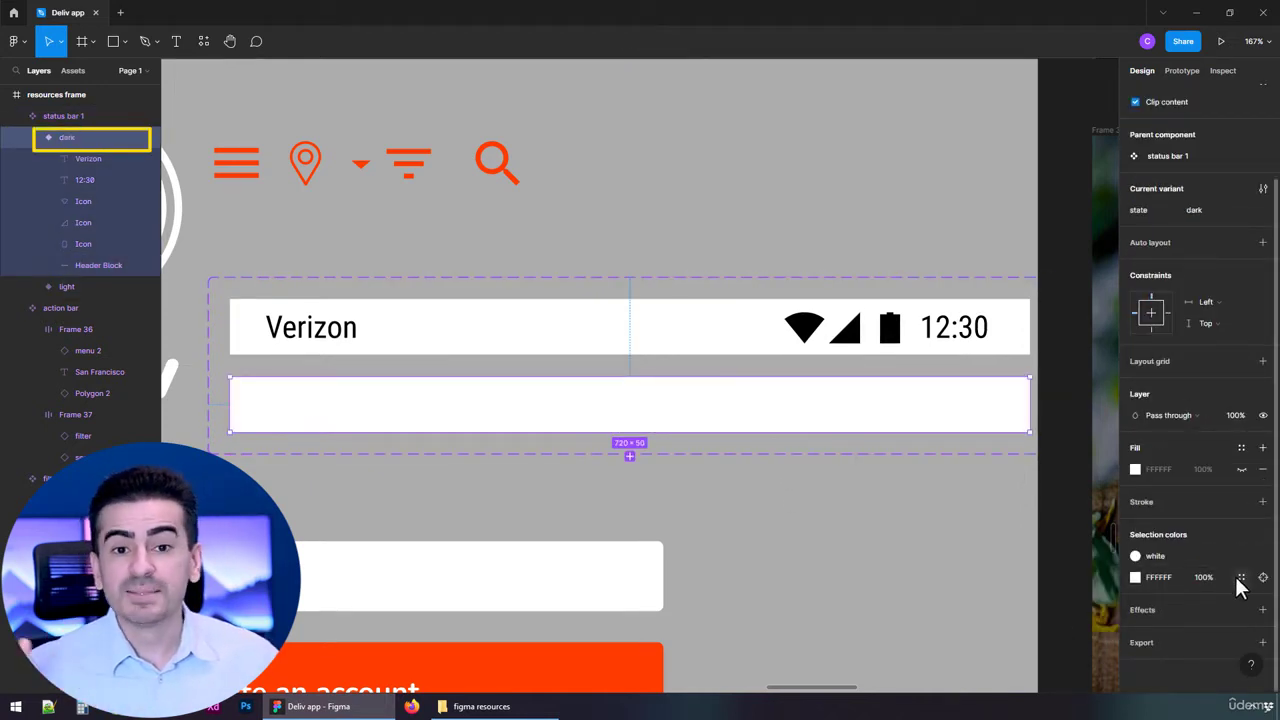
click(1241, 578)
click(1017, 637)
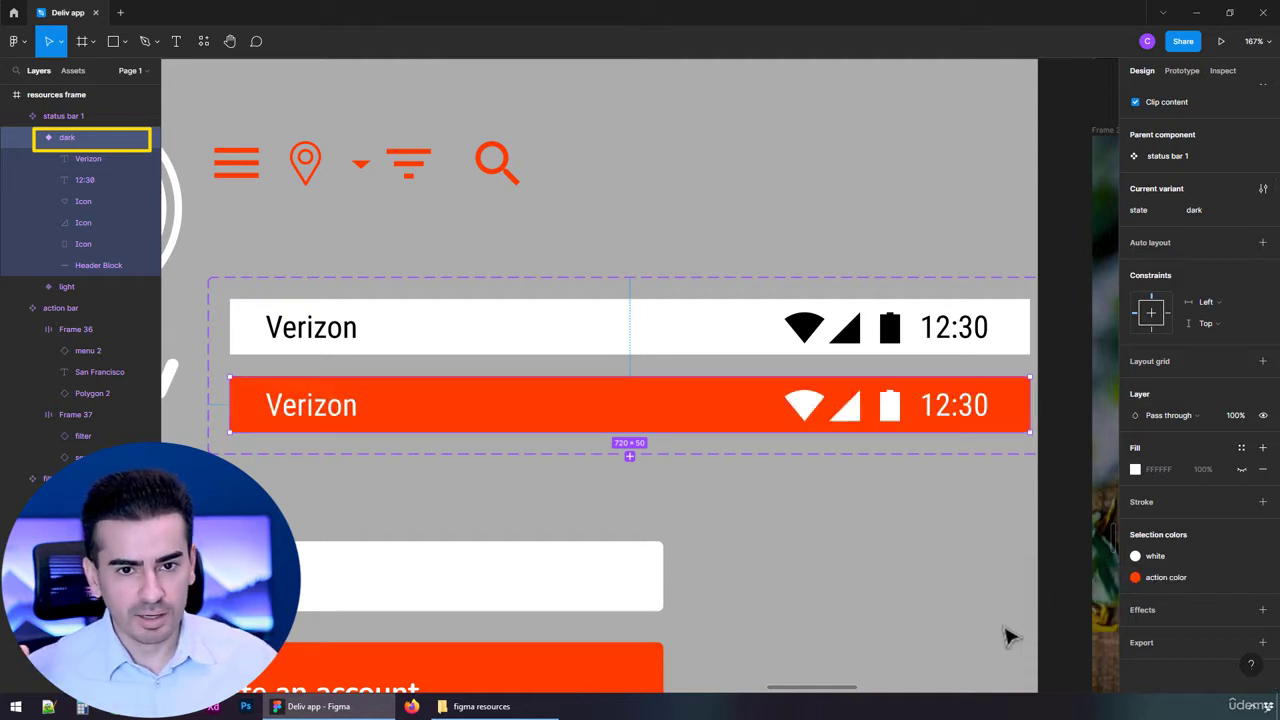
click(820, 573)
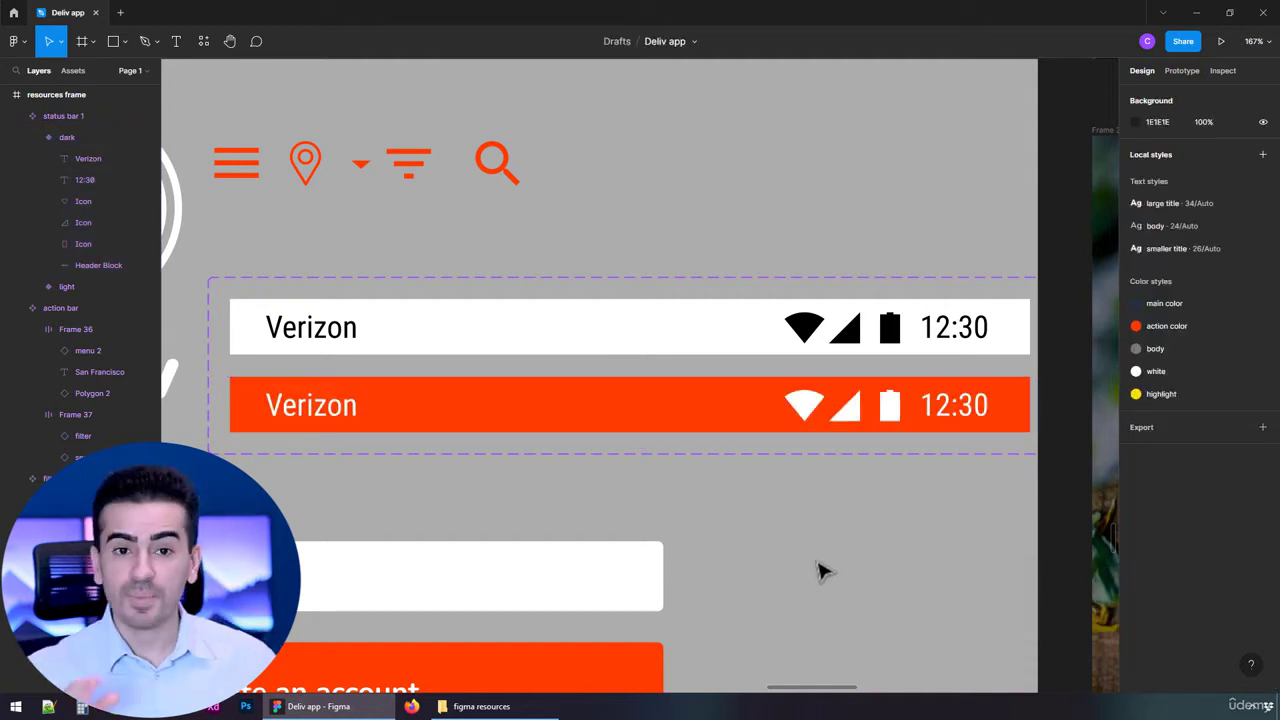
Place a status bar component instance in Frame 23 and align it to the frame's left and top edges.
scroll(705, 405, down, 3)
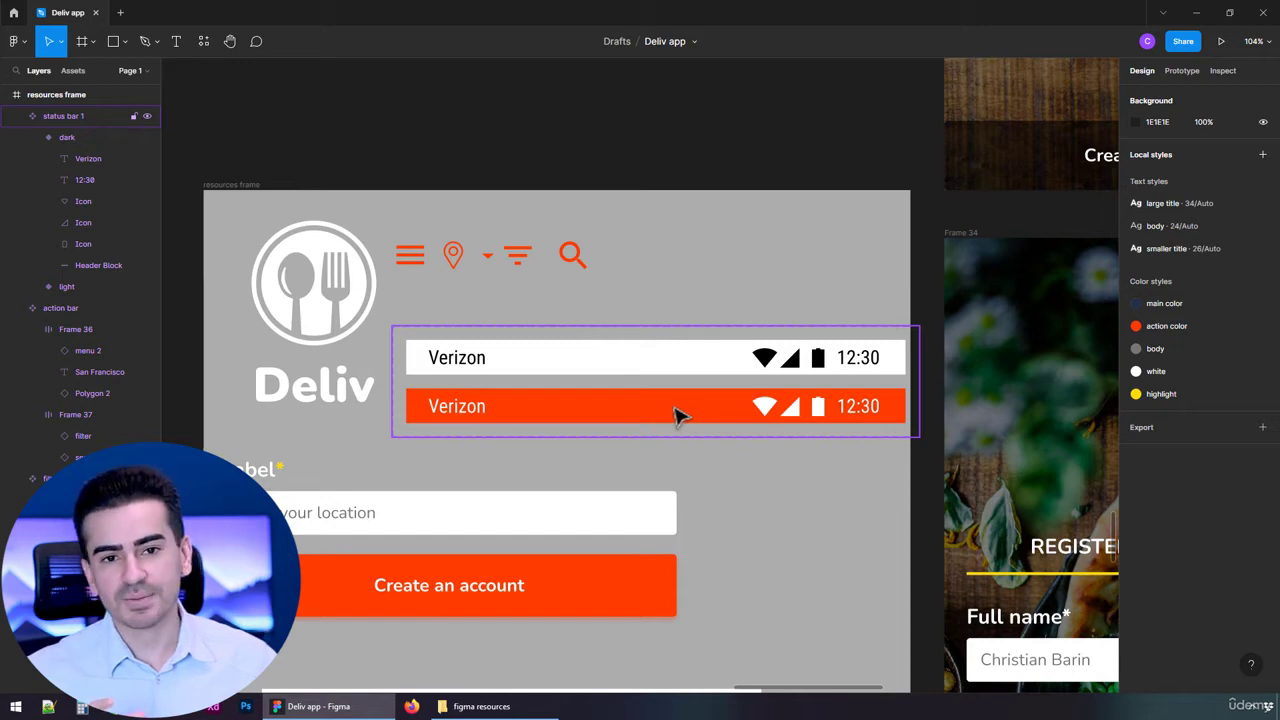
scroll(676, 415, down, 5)
drag(663, 226, 327, 311)
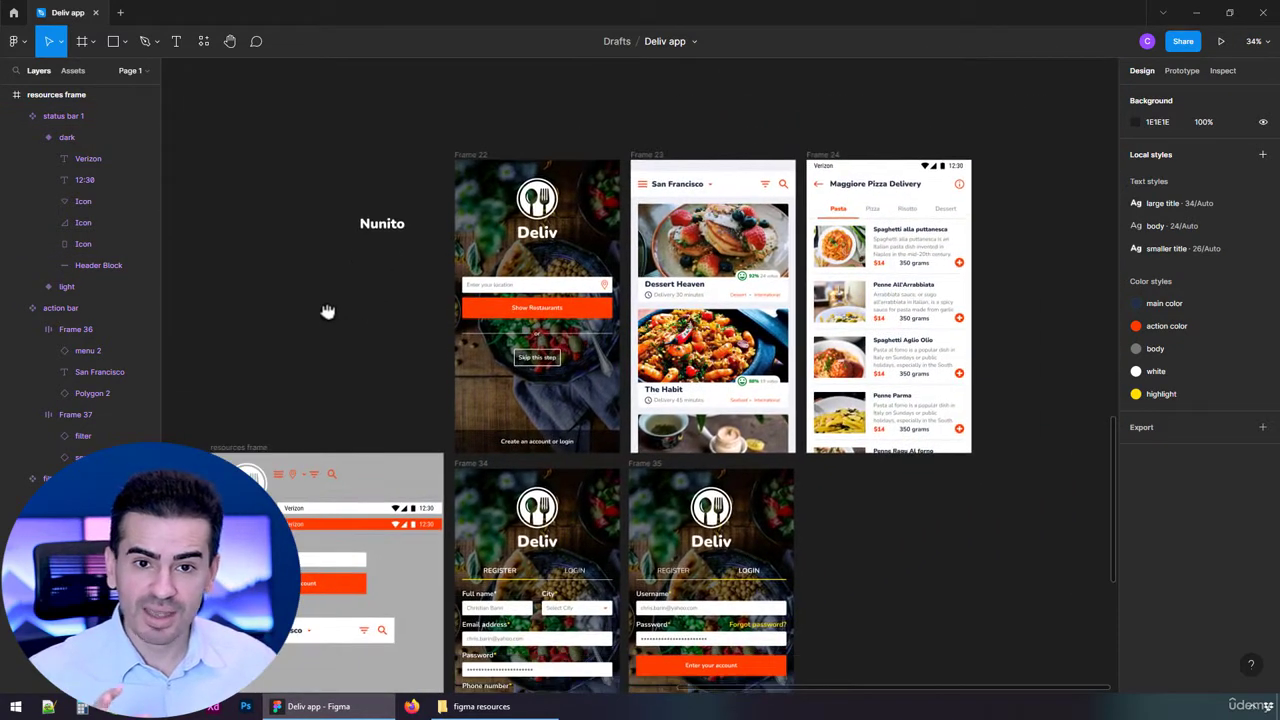
click(73, 72)
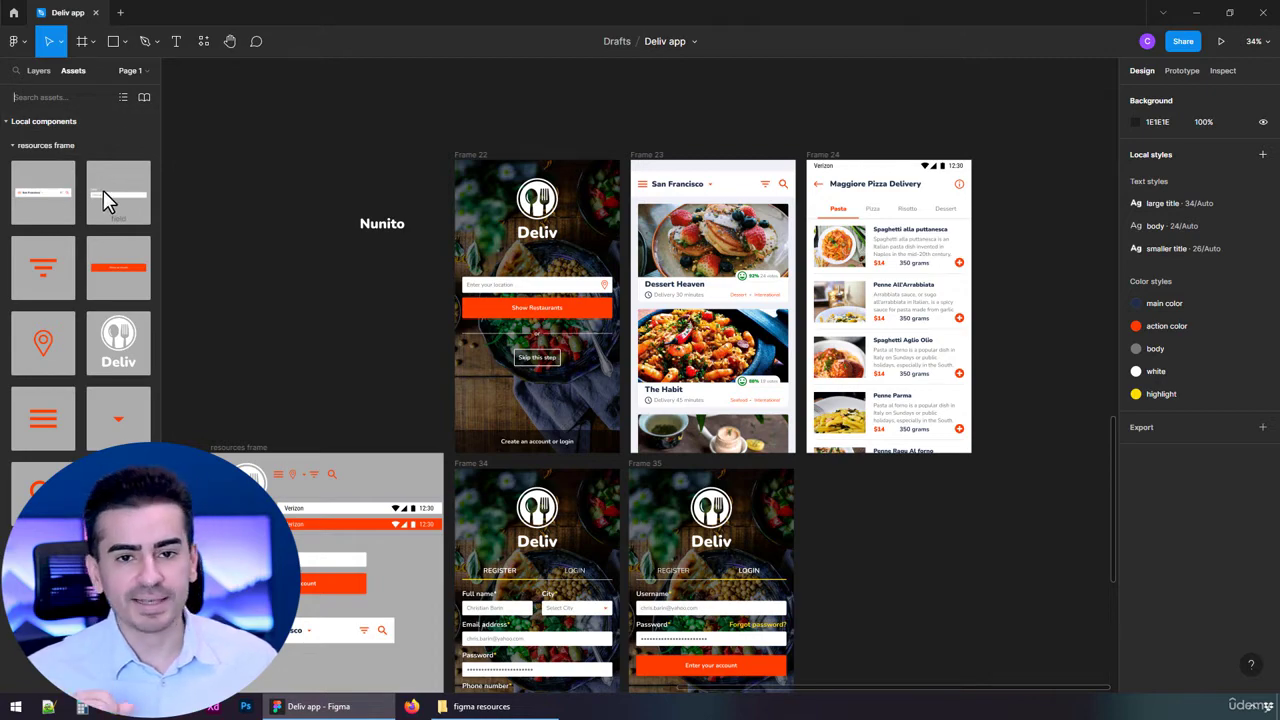
scroll(700, 194, up, 5)
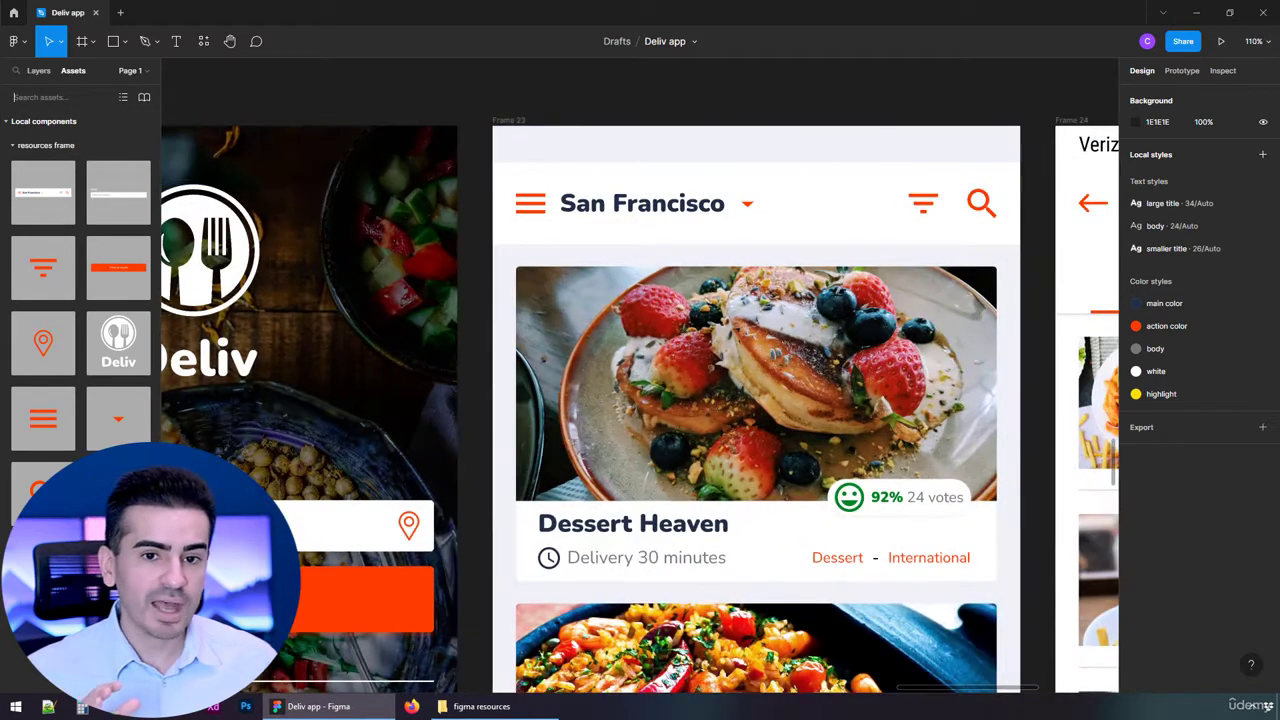
click(664, 140)
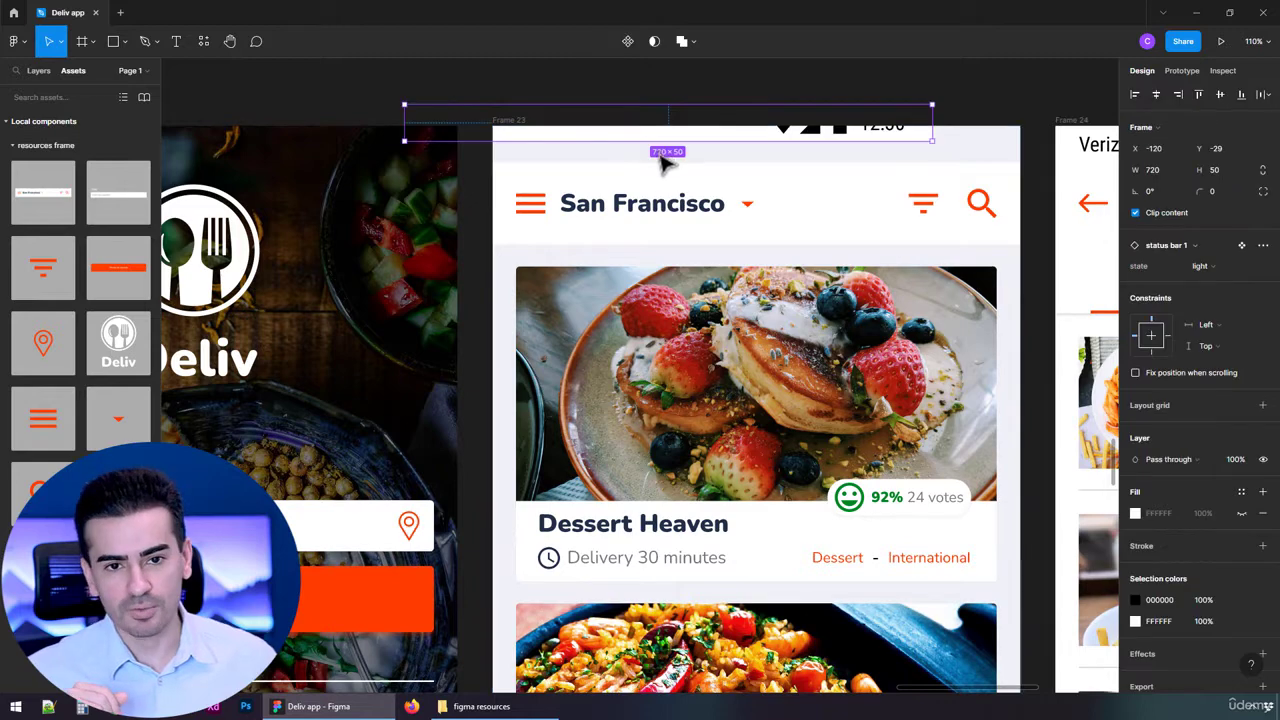
click(1134, 94)
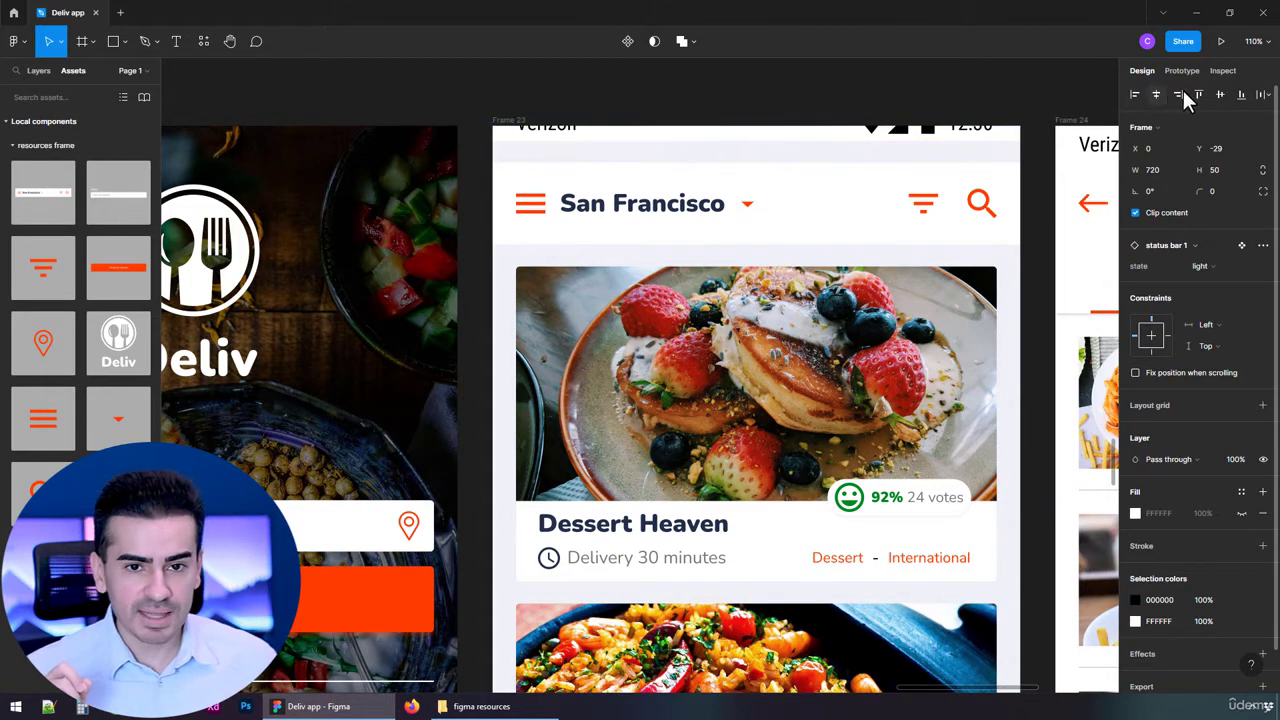
click(1198, 94)
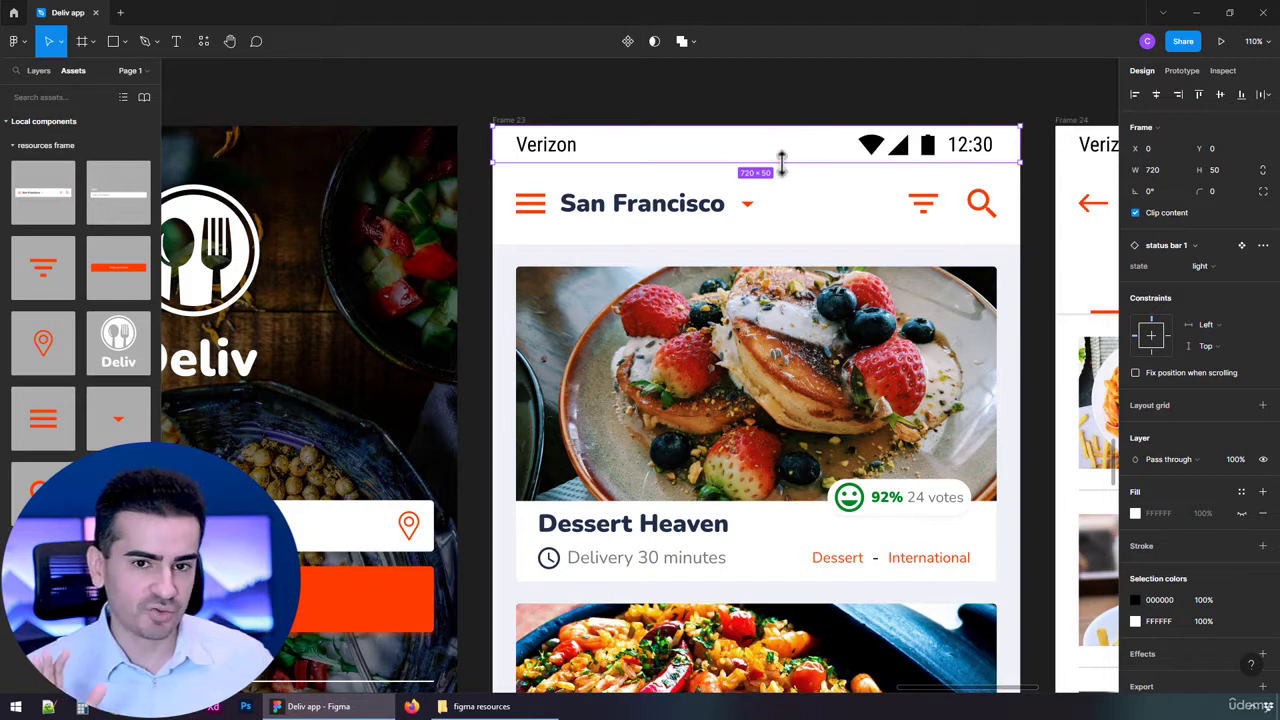
Try the state options on Frame 23's status bar instance, ending on light.
click(1218, 263)
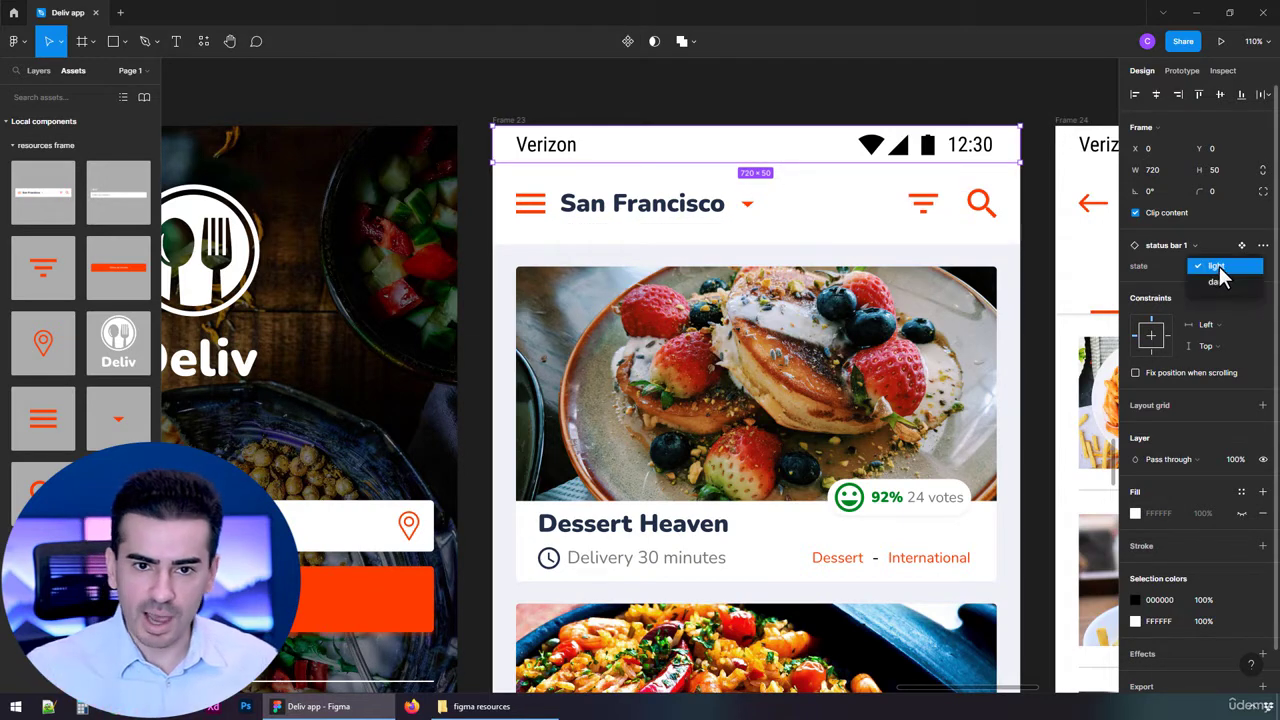
click(1220, 275)
click(1227, 278)
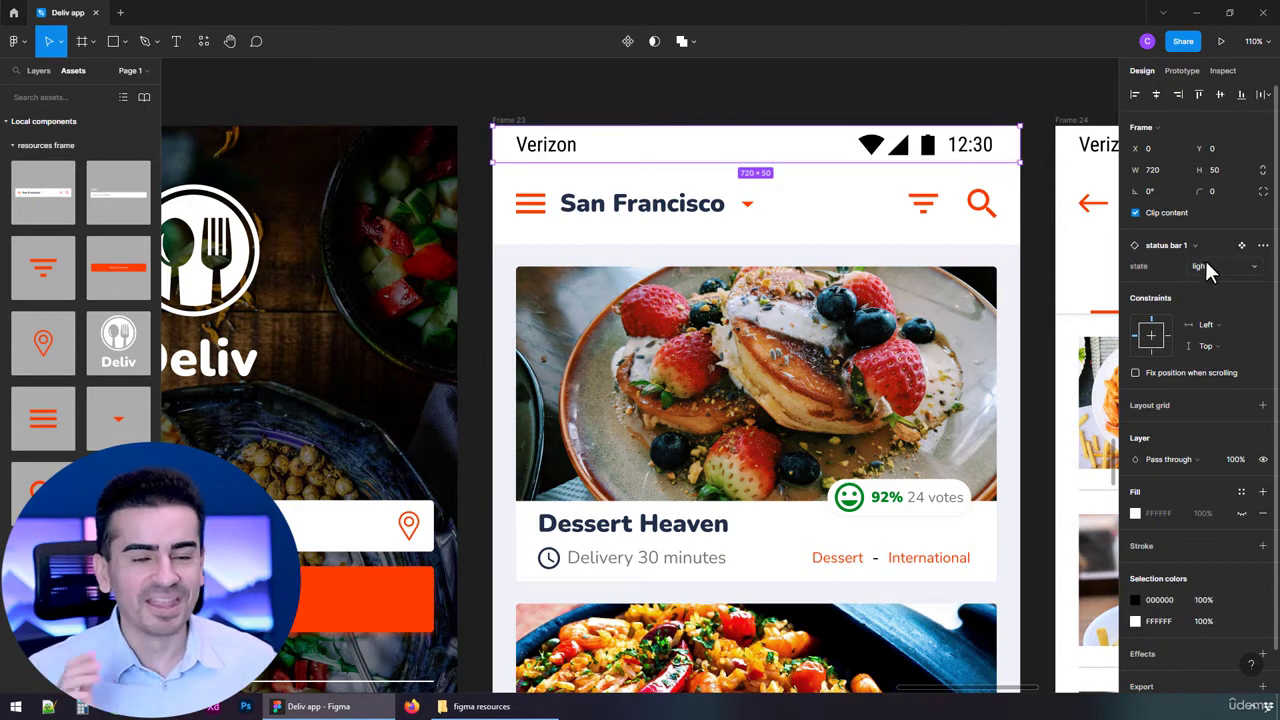
click(1207, 252)
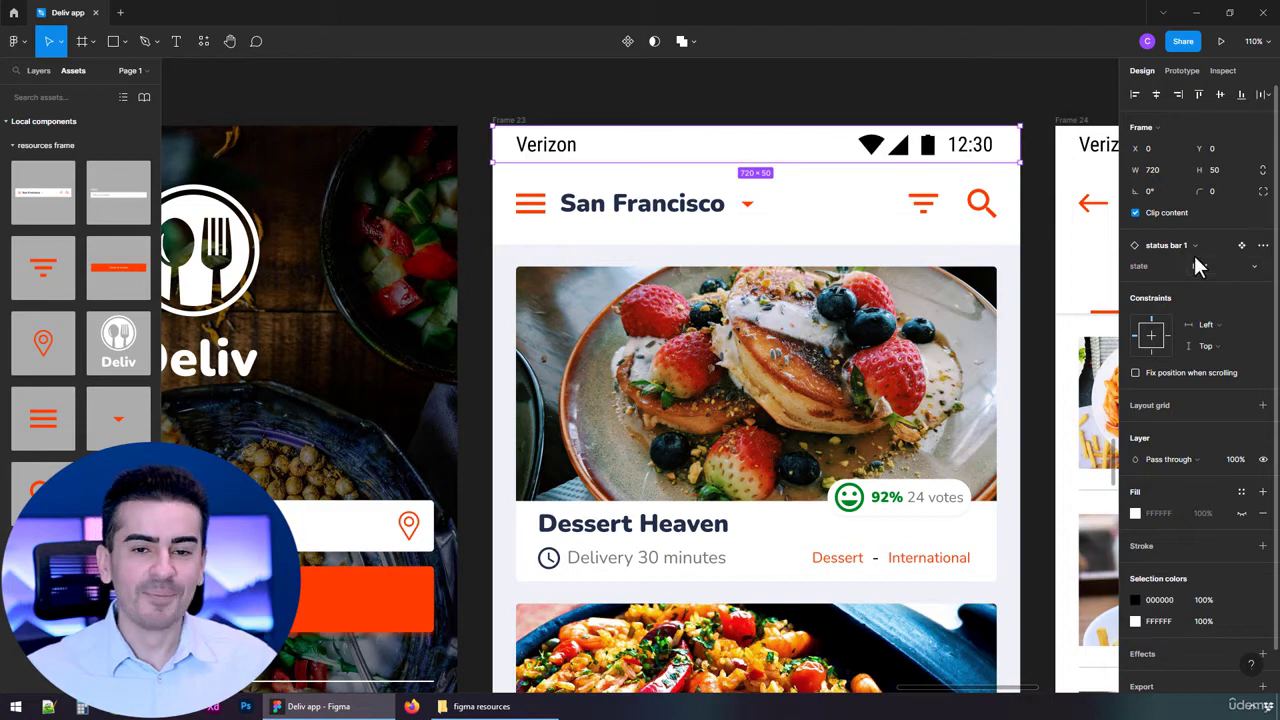
Replace Frame 24's status bar with an instance of the status bar component aligned to the frame's left and top edges.
click(871, 109)
scroll(885, 150, right, 5)
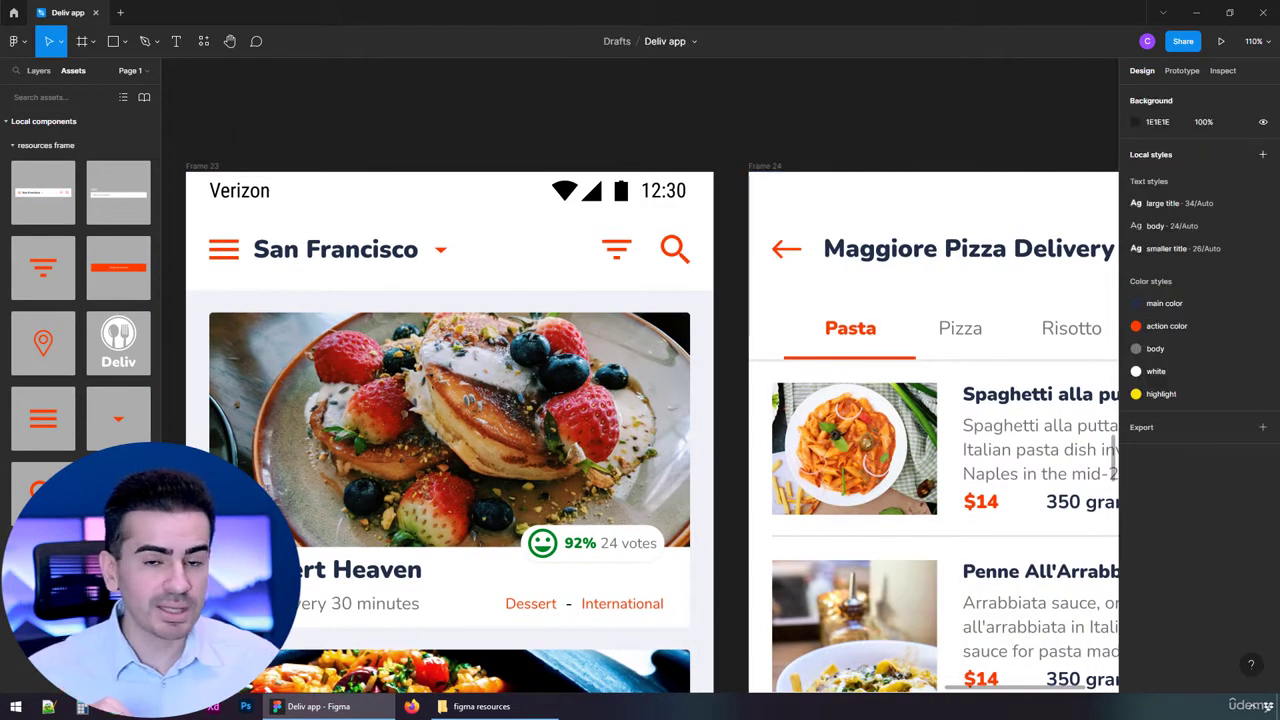
click(905, 195)
click(1134, 94)
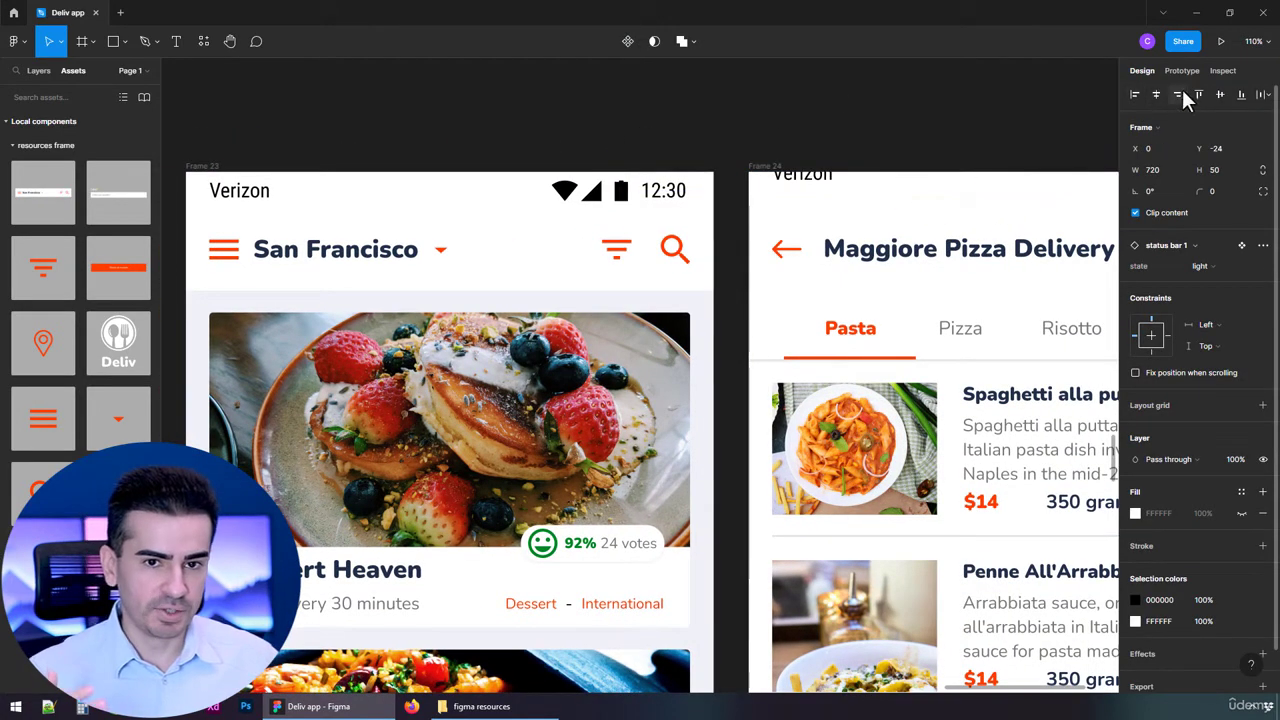
click(1197, 94)
scroll(818, 278, down, 3)
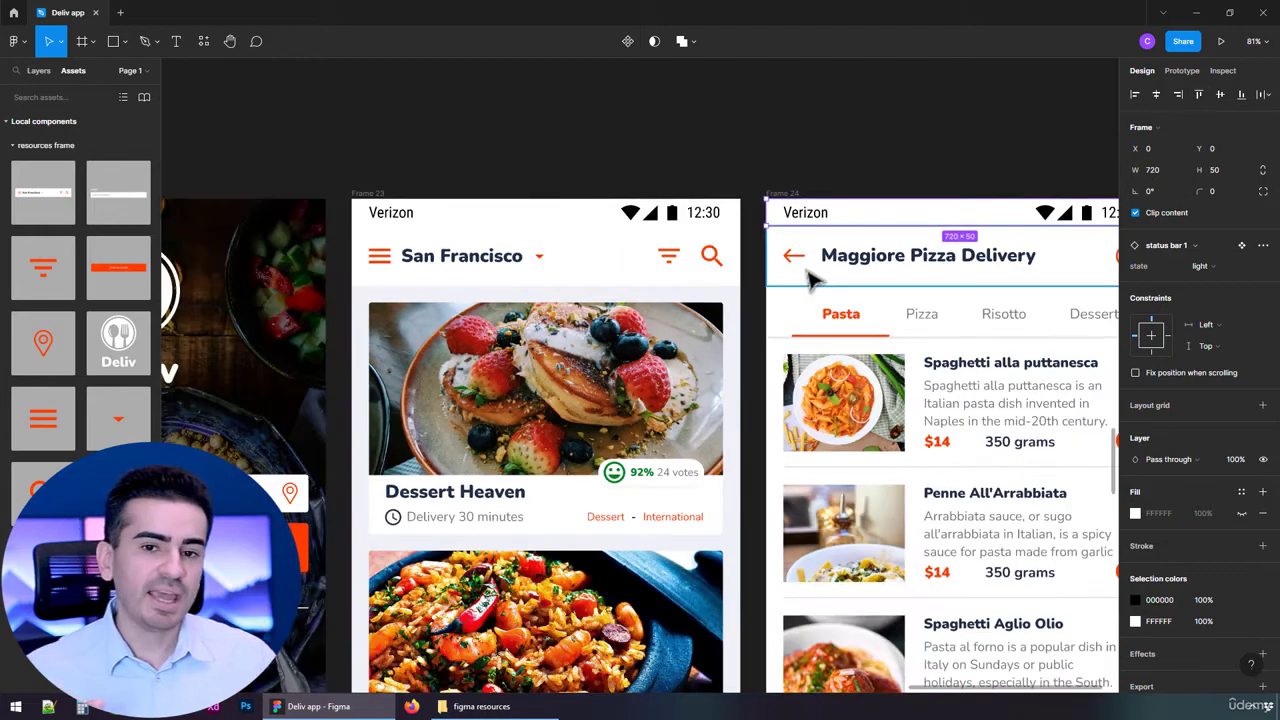
click(729, 206)
Add a second variant to the Create an account button component in the resources frame and move the San Francisco header clear below it.
scroll(671, 285, down, 4)
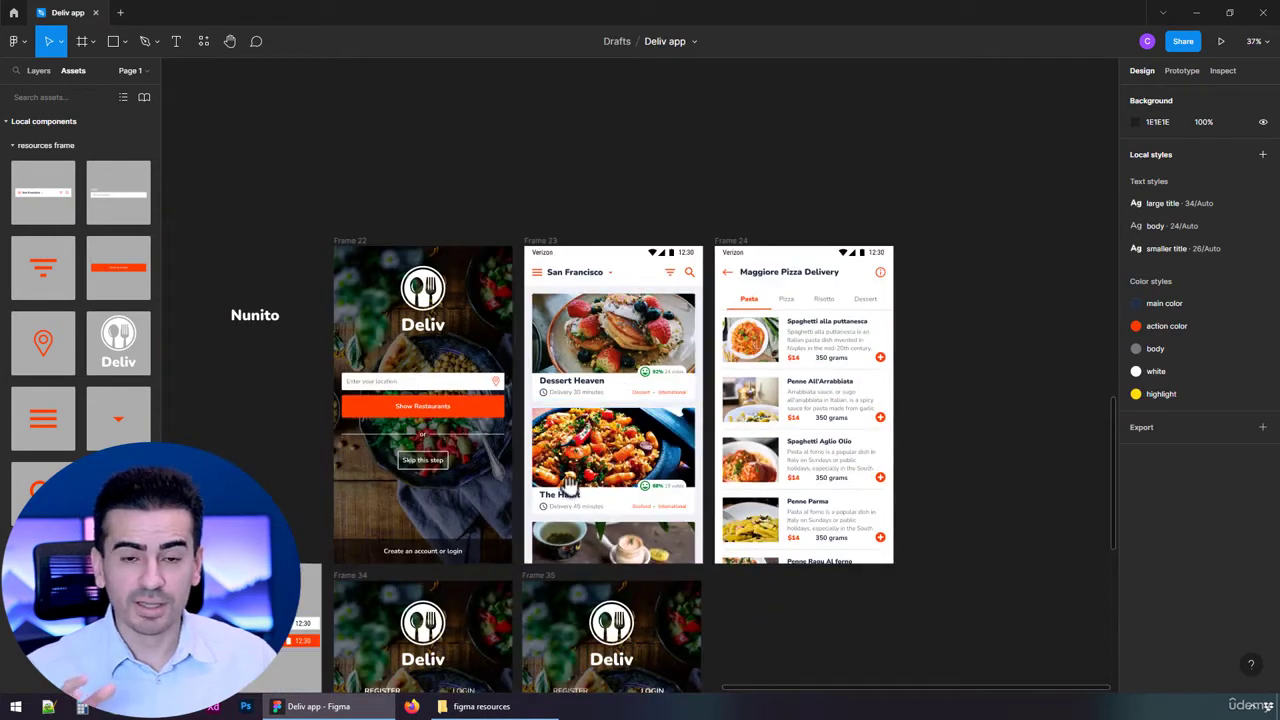
scroll(625, 393, down, 5)
scroll(625, 393, left, 3)
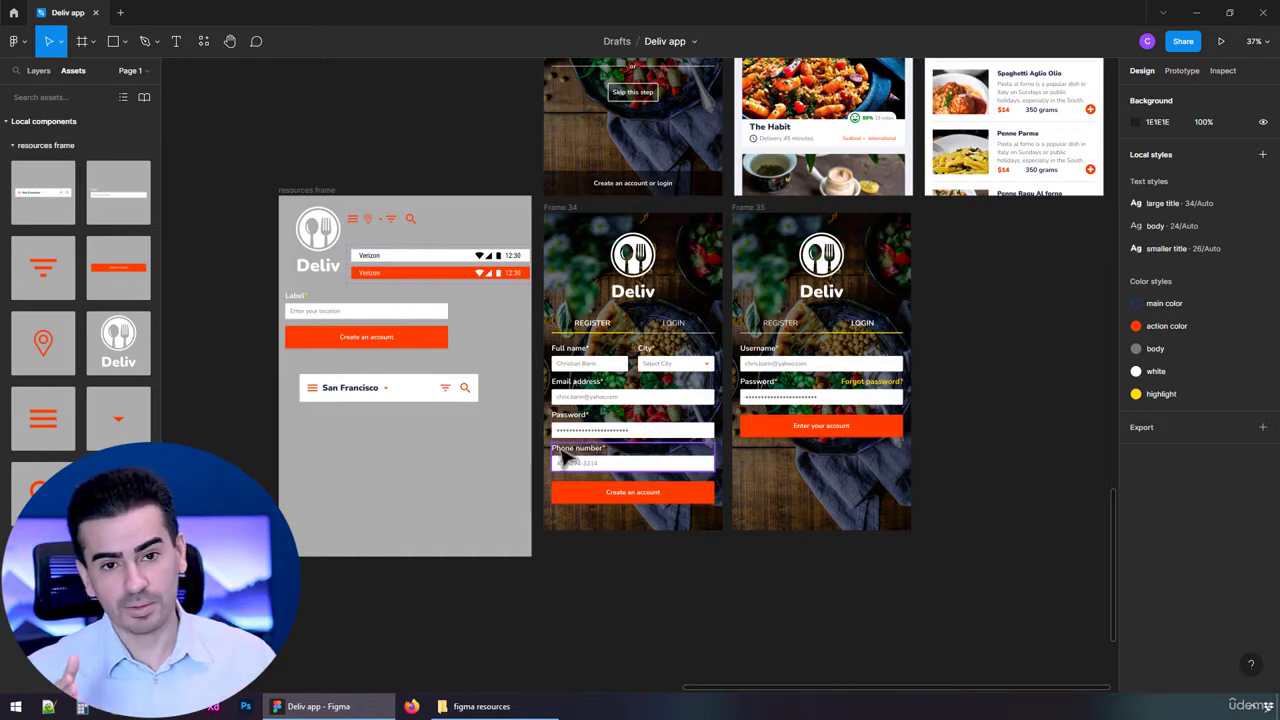
click(409, 349)
scroll(409, 349, up, 5)
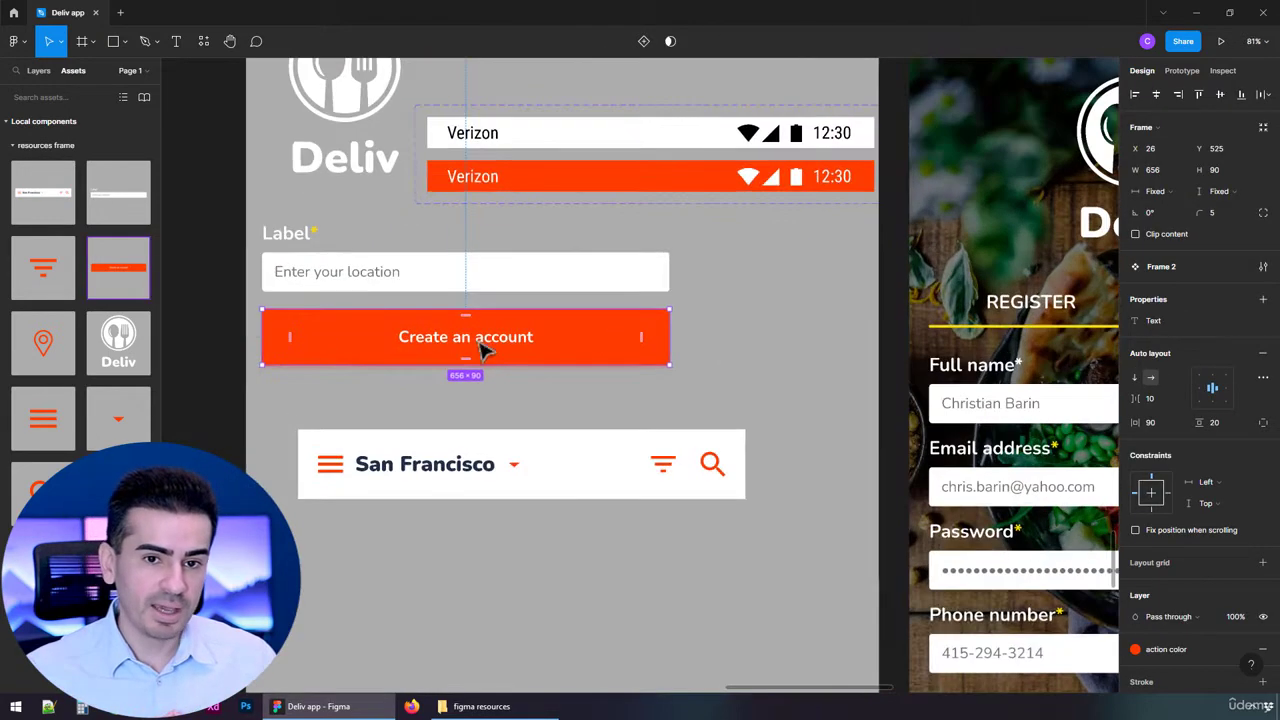
click(643, 41)
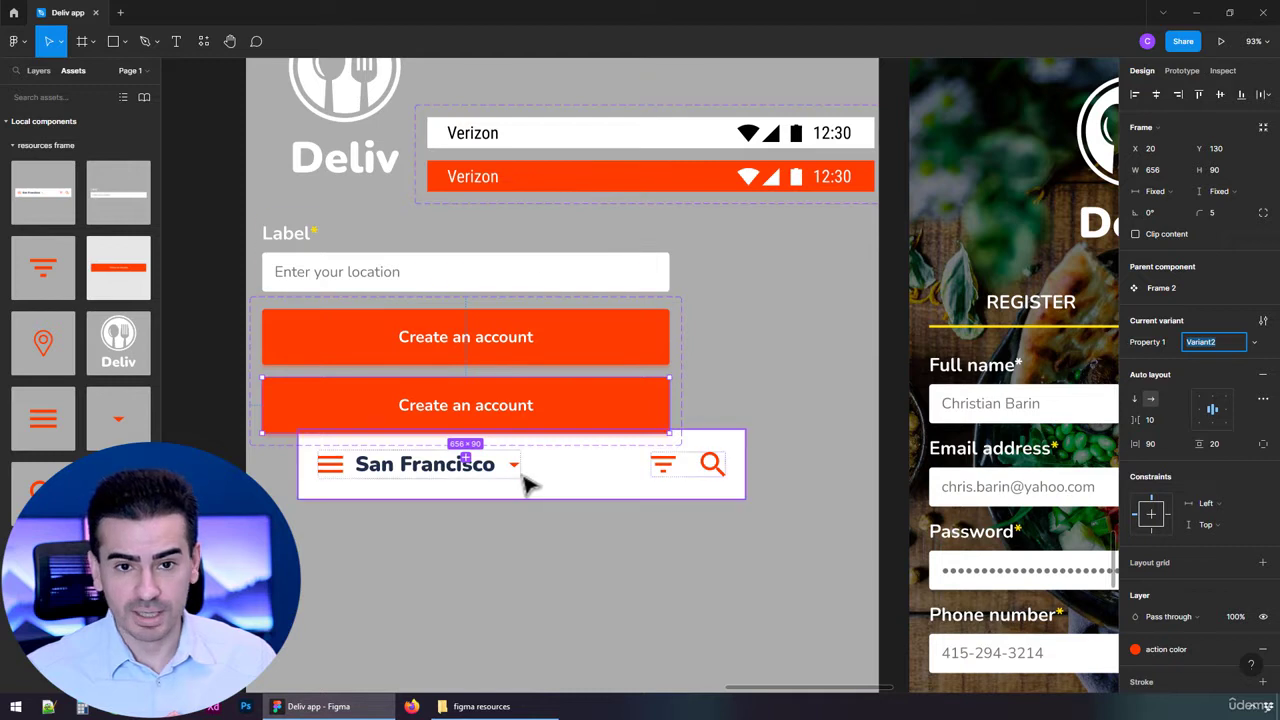
click(471, 417)
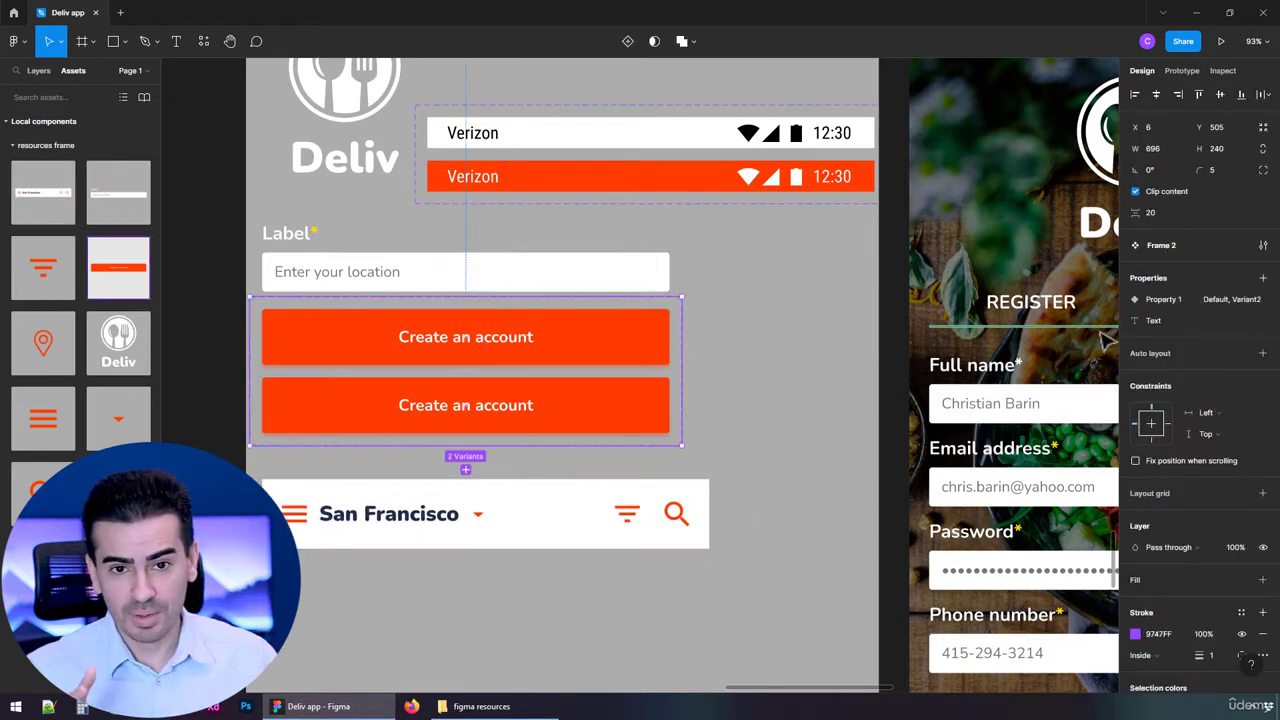
Set the Property 1 value of the second Create an account button variant to disabledf.
click(609, 417)
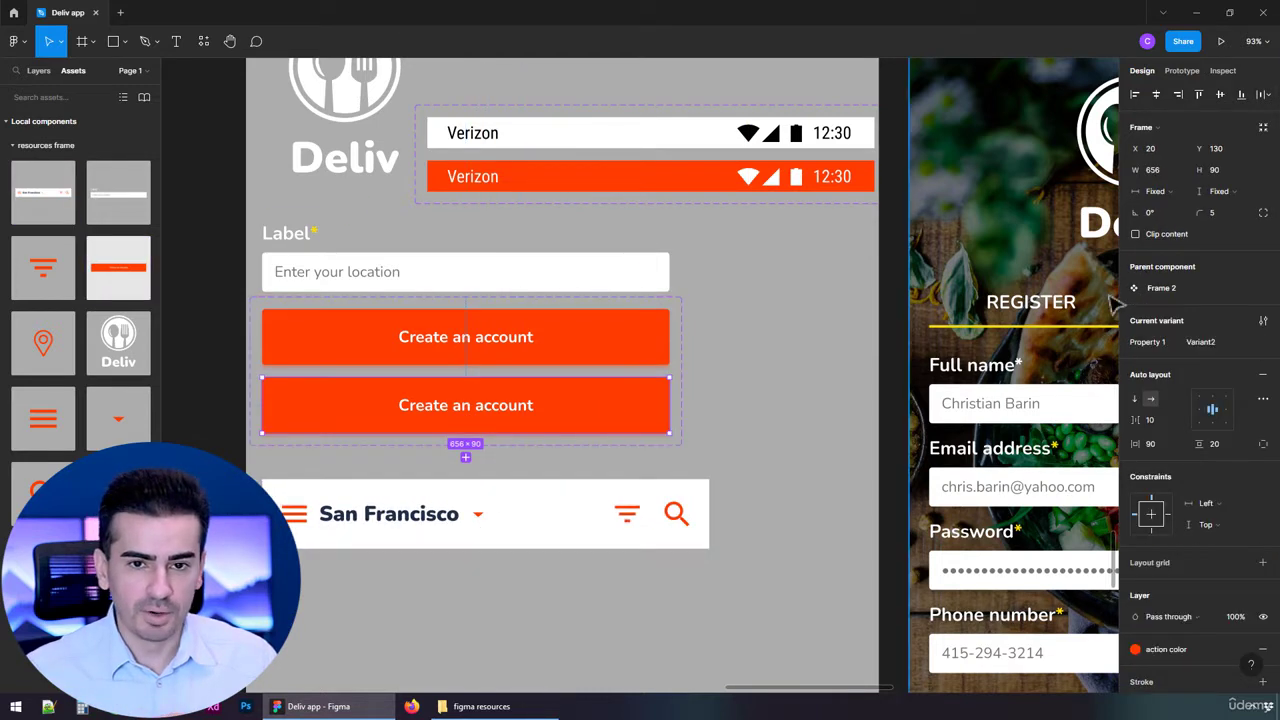
click(1199, 342)
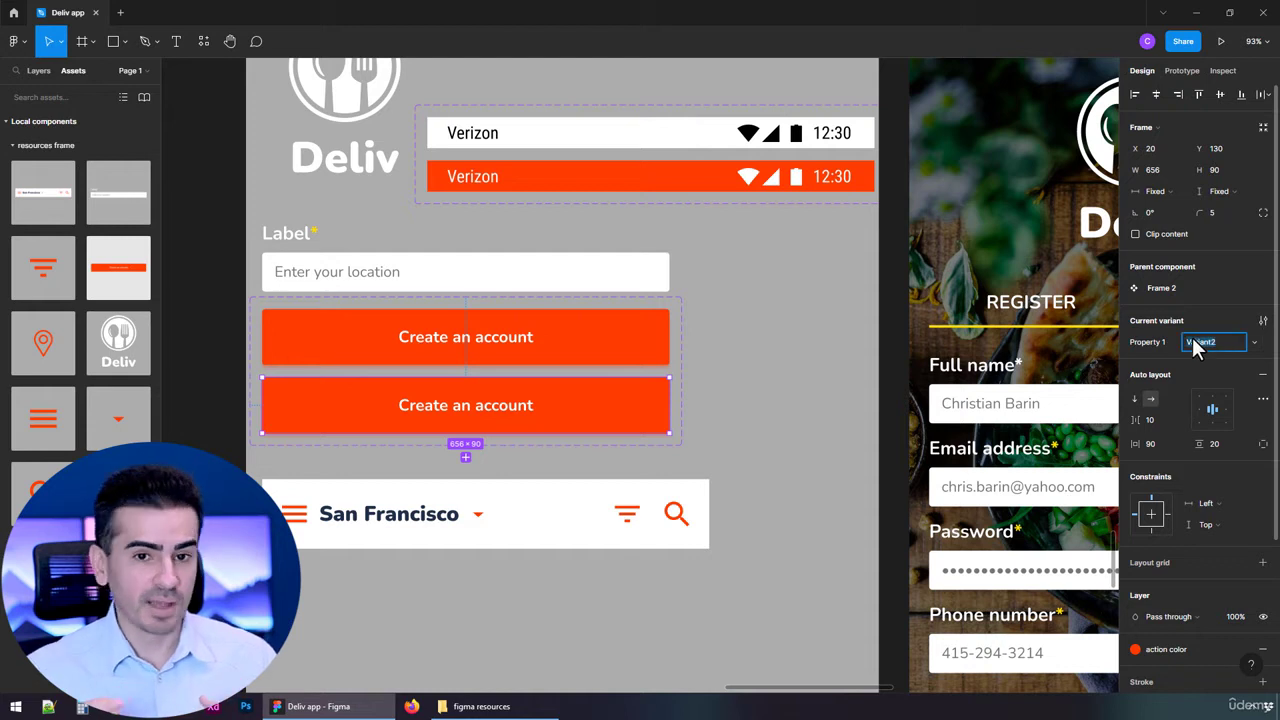
text(disabled)
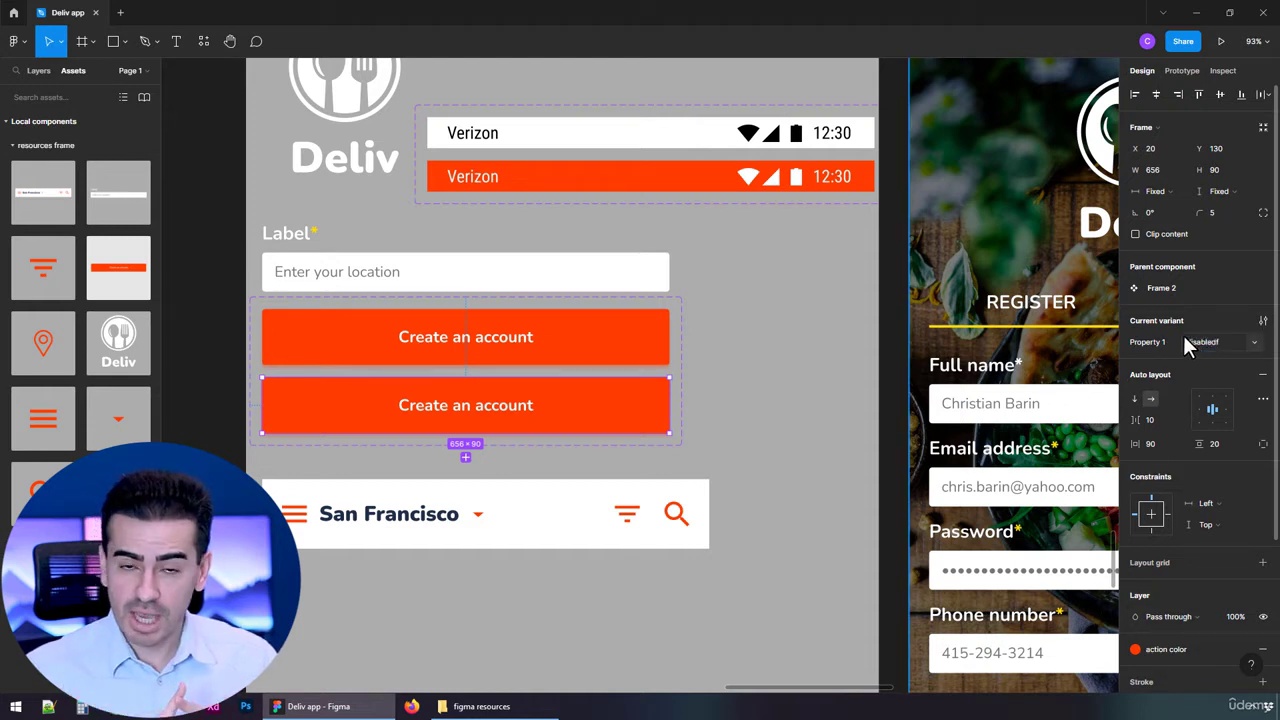
key(Return)
Remove the drop shadow from the second button variant and replace its action color with the body color style.
scroll(1250, 527, down, 3)
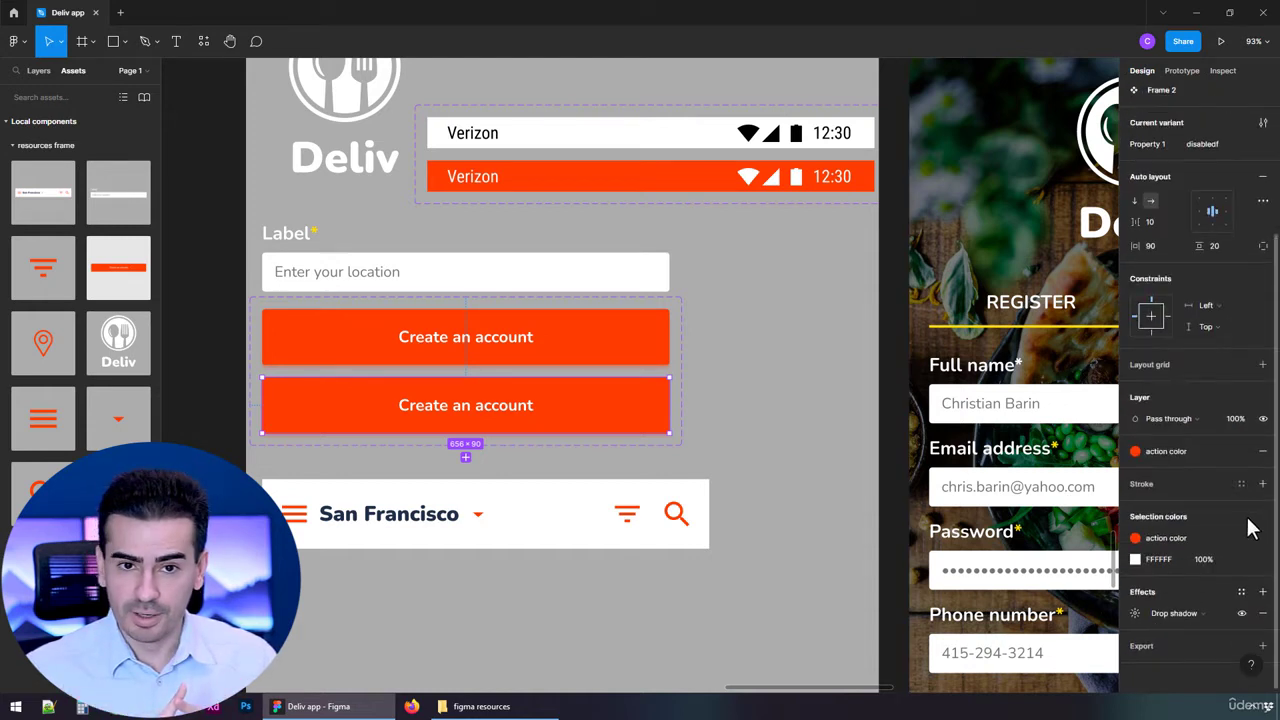
click(1262, 613)
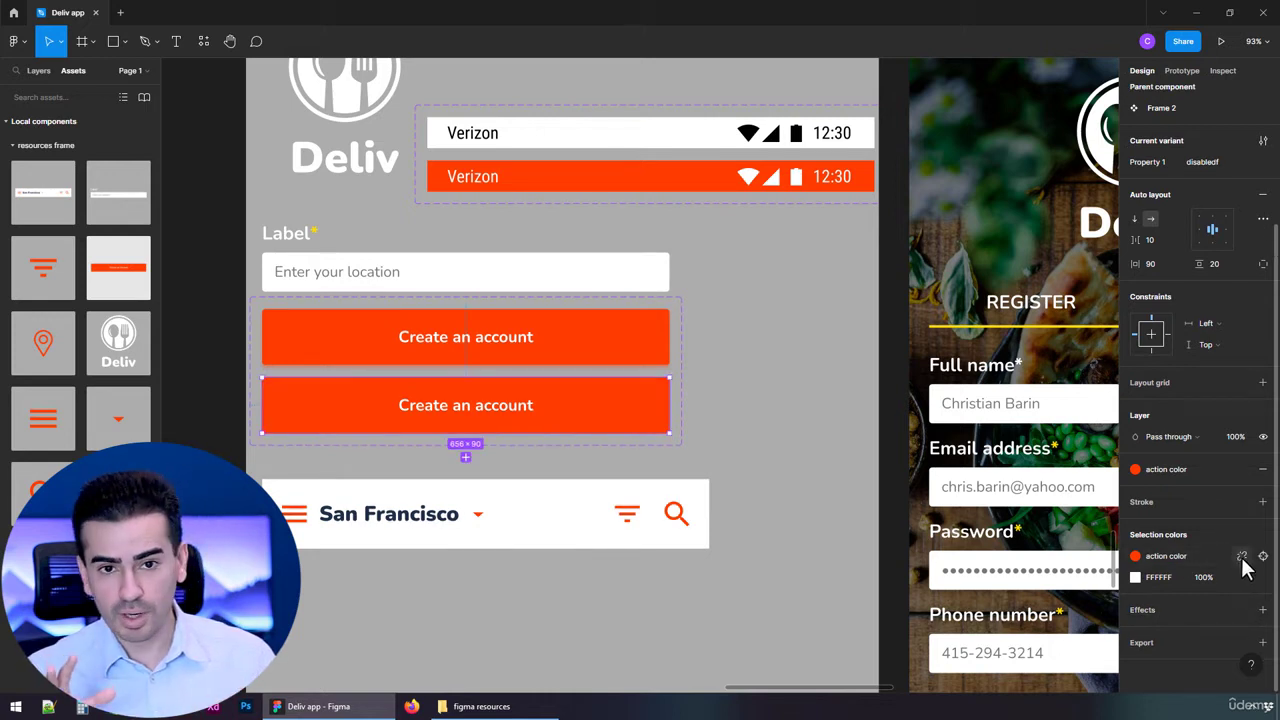
click(1241, 556)
click(1241, 580)
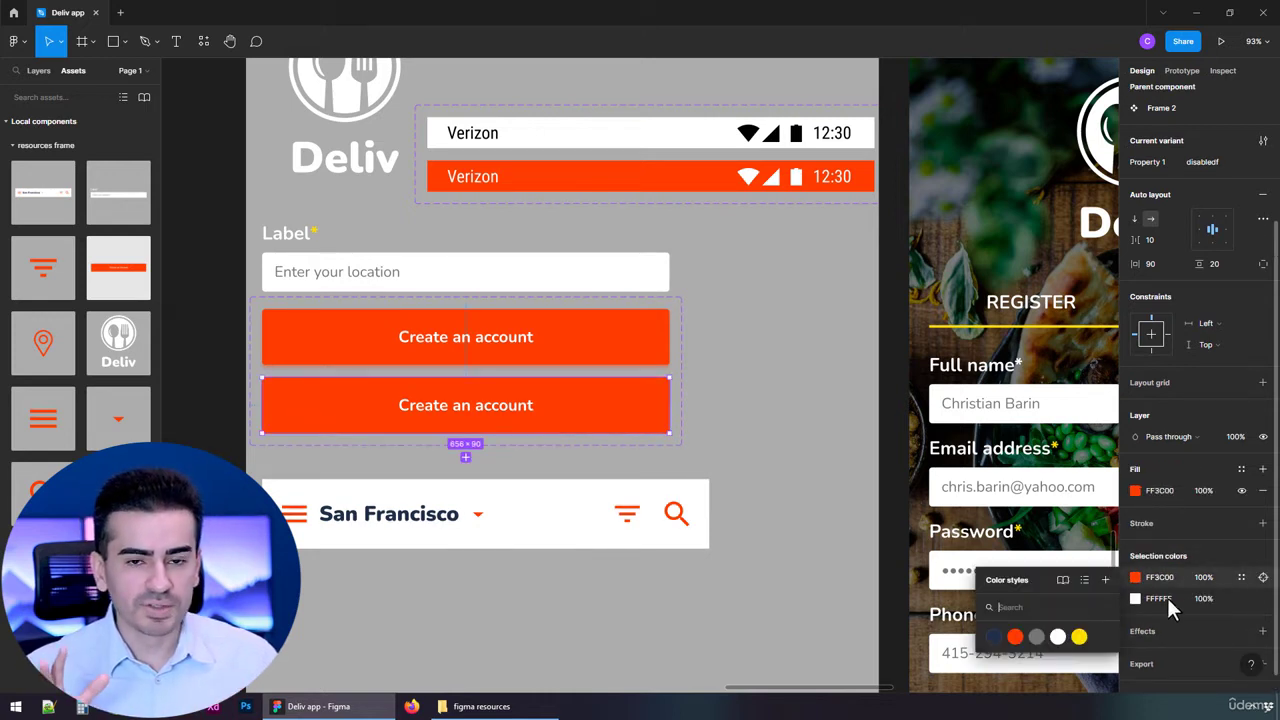
click(1031, 636)
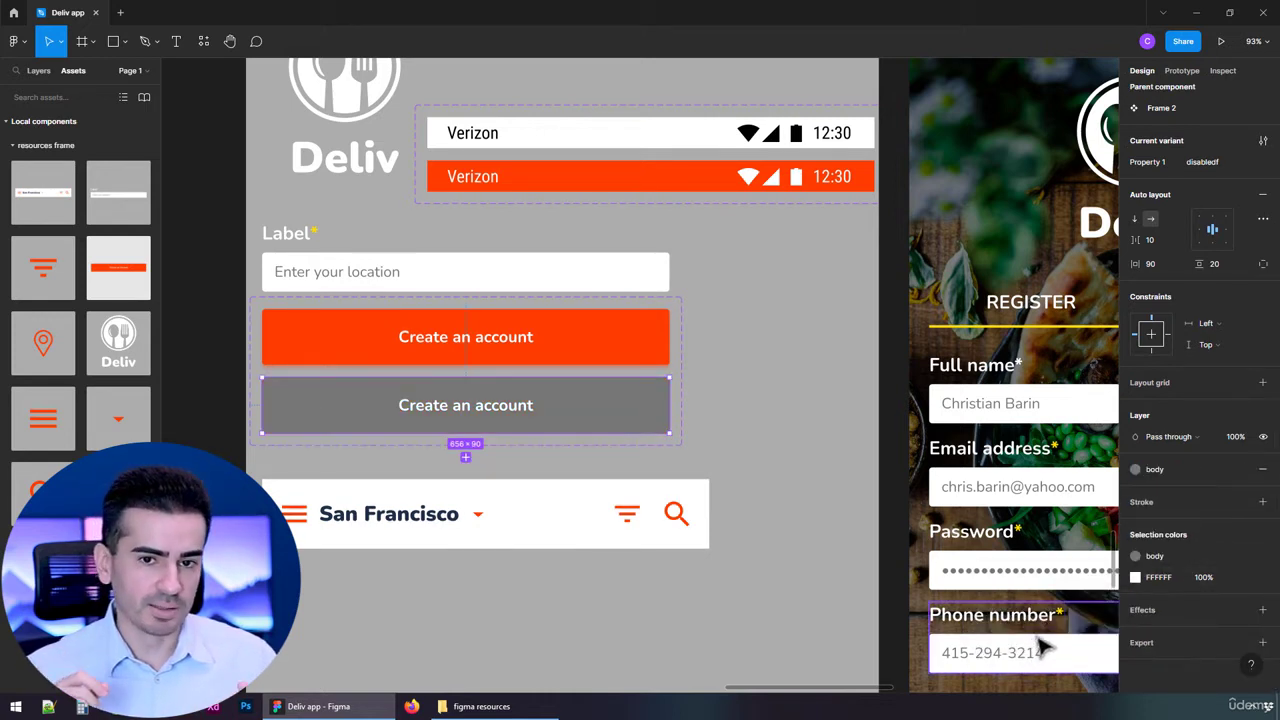
Try the disabledf variant on the Create an account button in Frame 34.
click(836, 416)
scroll(836, 416, down, 3)
drag(877, 535, 751, 384)
click(862, 468)
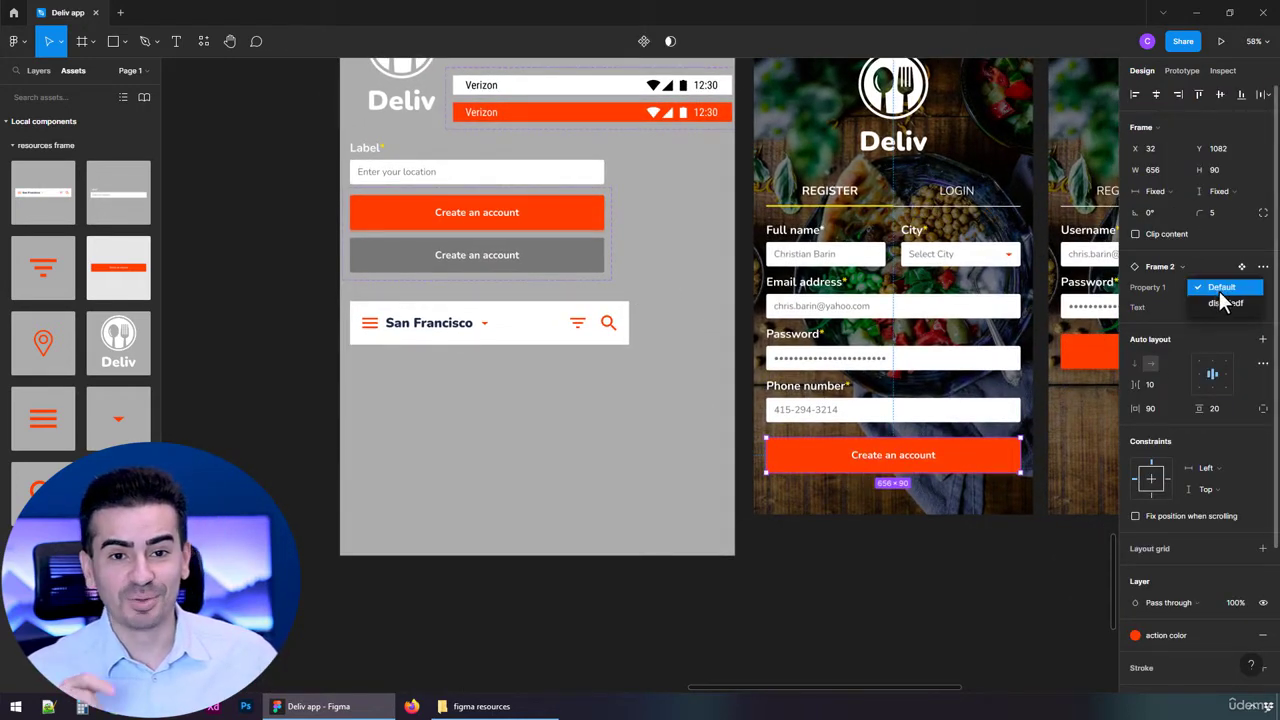
click(1224, 303)
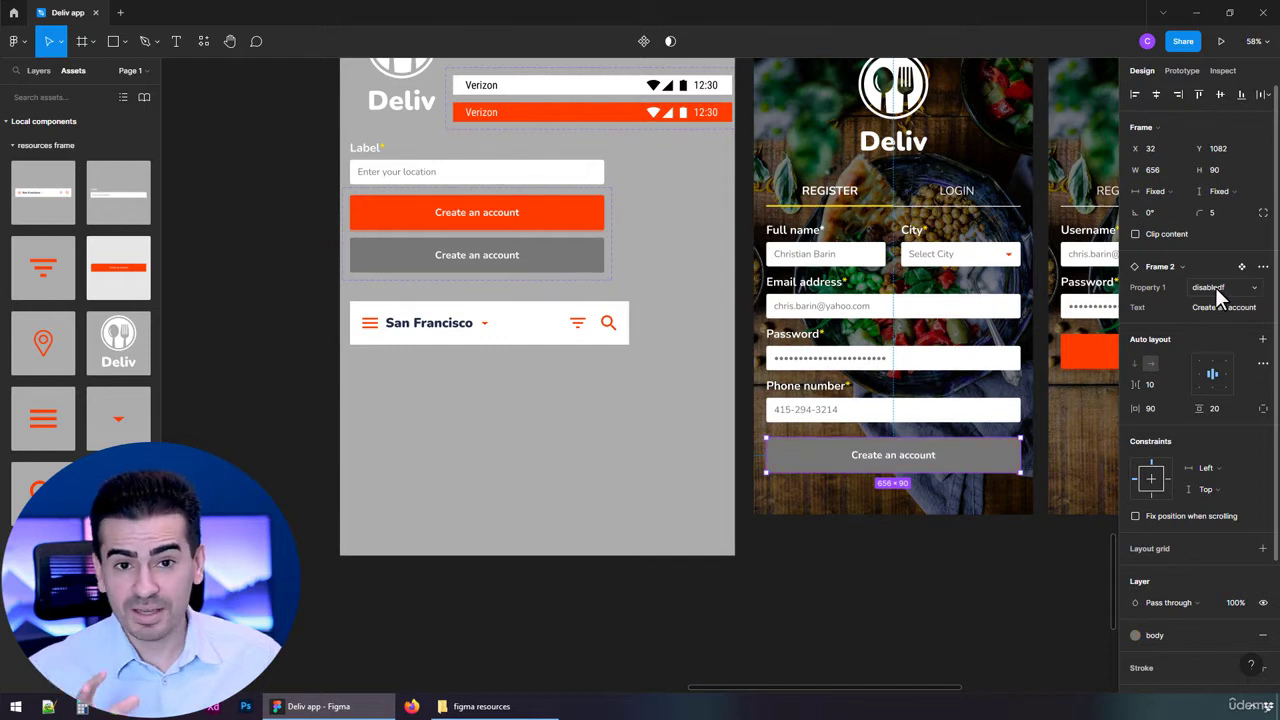
Rename the Property 1 value of the orange Create an account button variant to active.
click(553, 222)
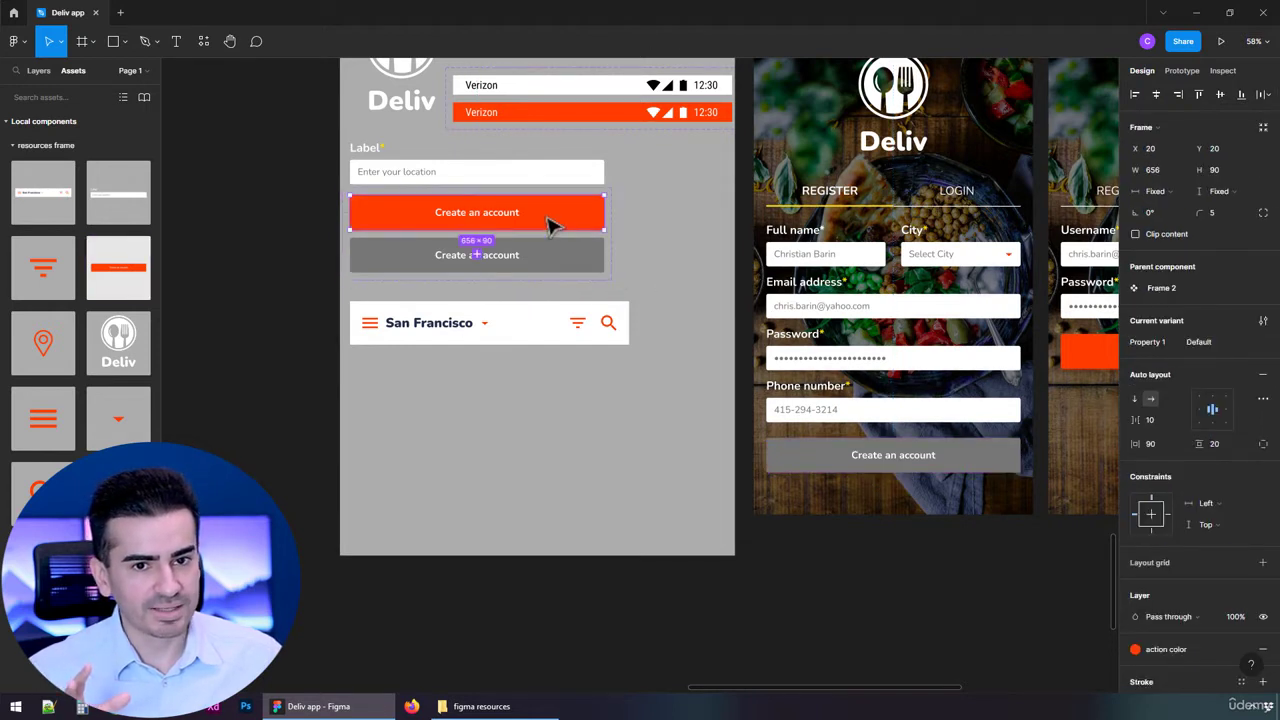
click(1207, 342)
text(act)
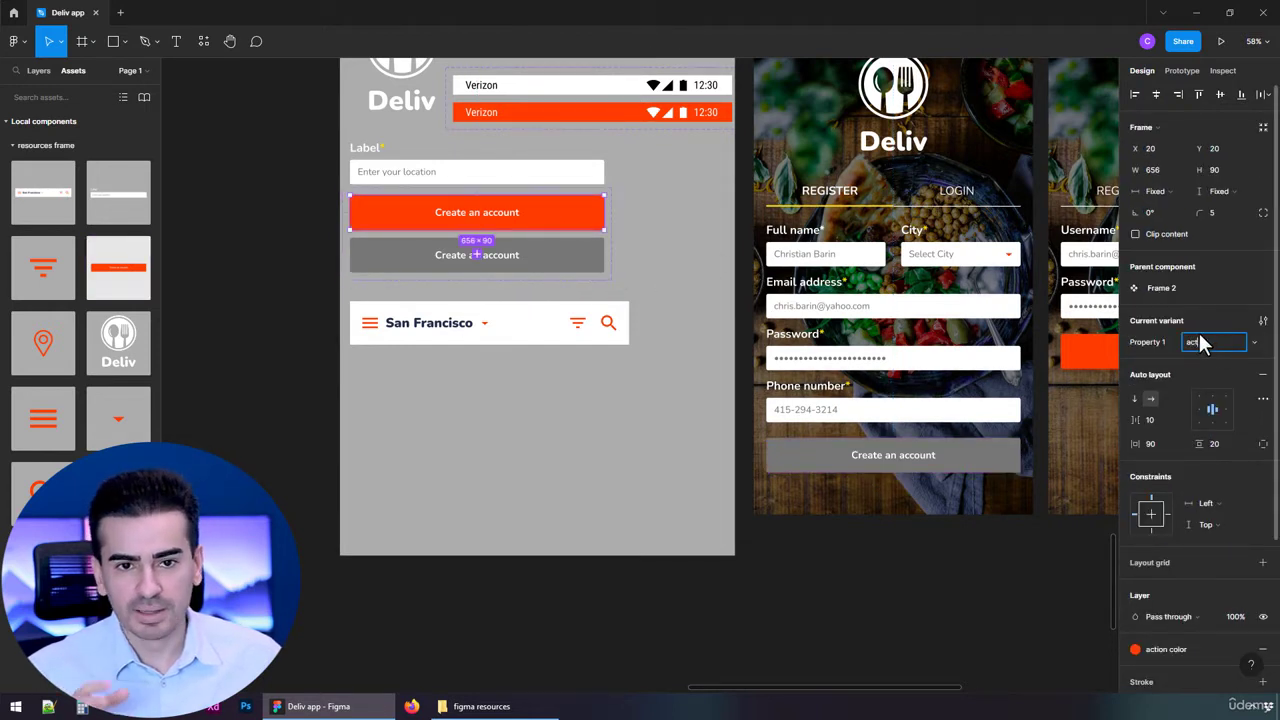
text(ive)
key(Return)
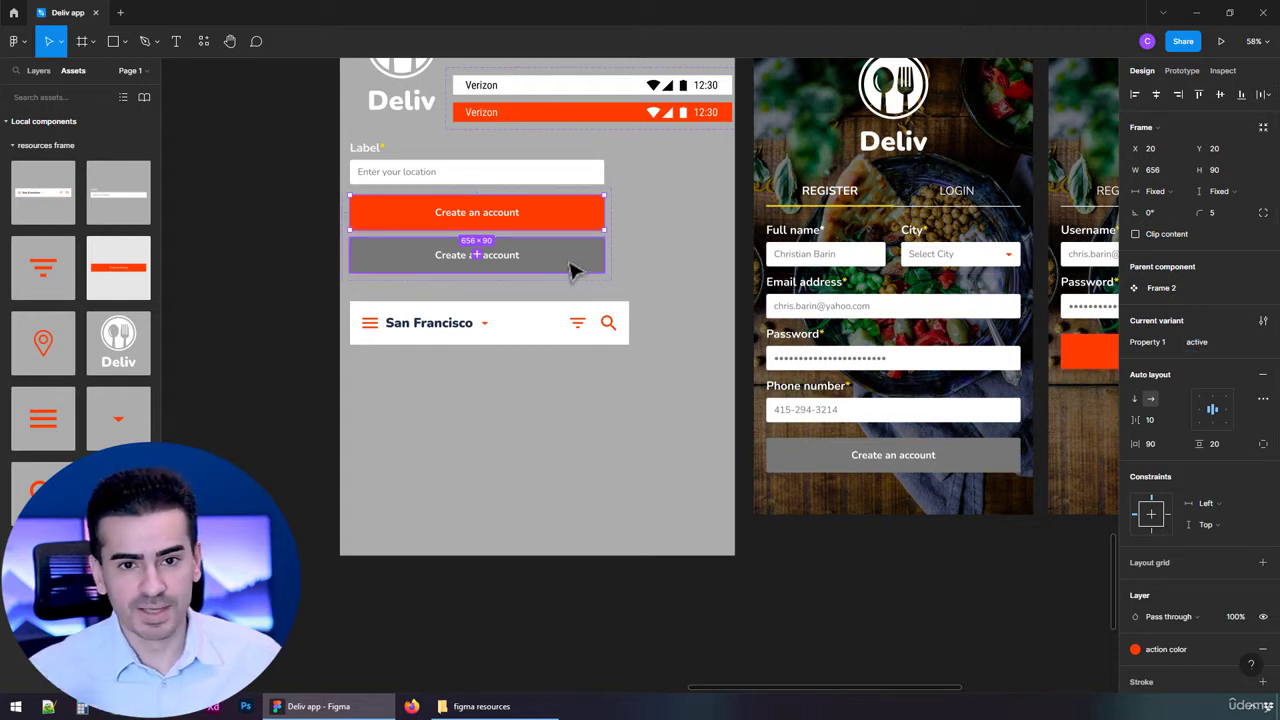
Correct the gray button variant's value to disabled and rename the variant property to state.
click(575, 265)
click(1212, 342)
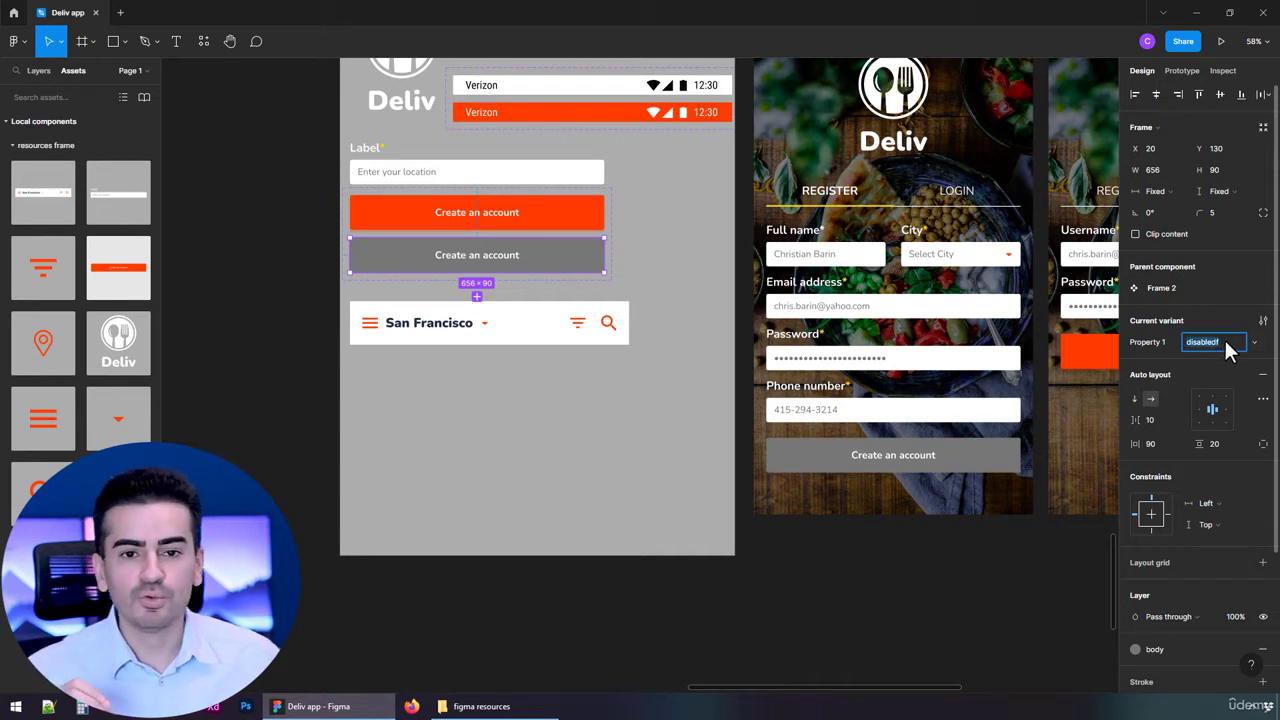
click(1224, 344)
key(BackSpace)
key(Return)
click(1148, 342)
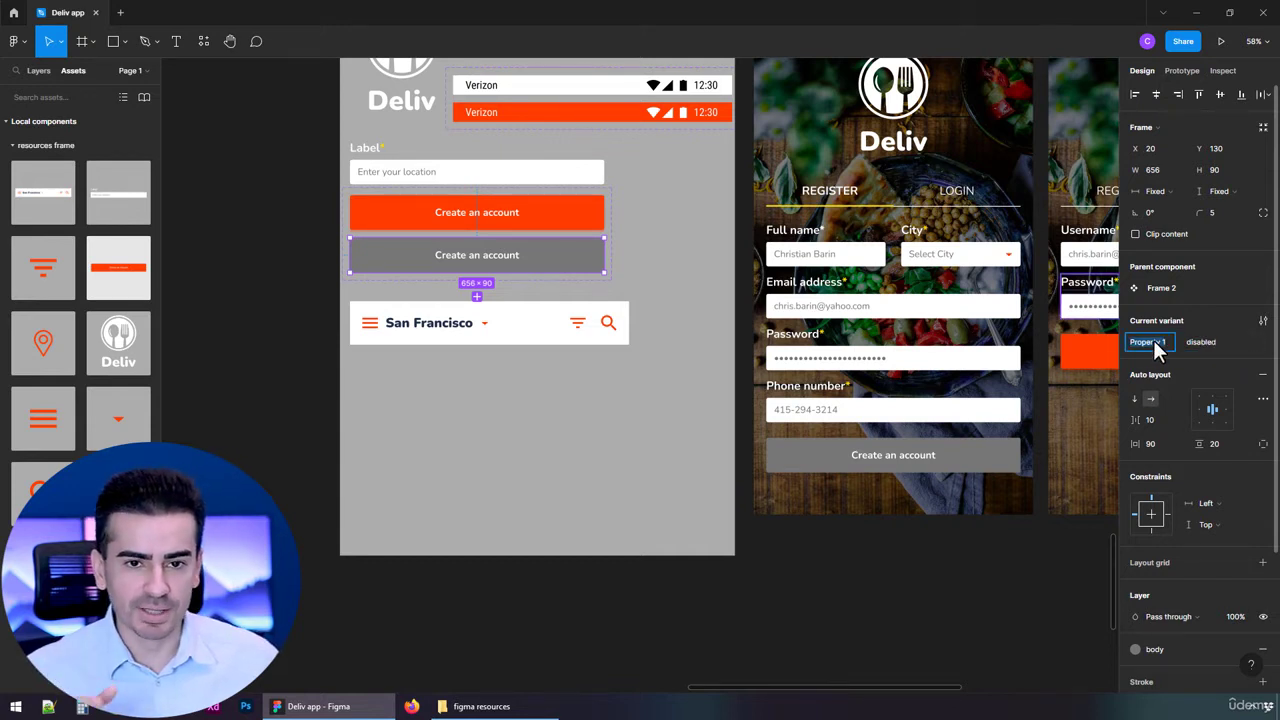
text(state)
key(Return)
Set the state of Frame 34's Create an account button to active.
click(970, 462)
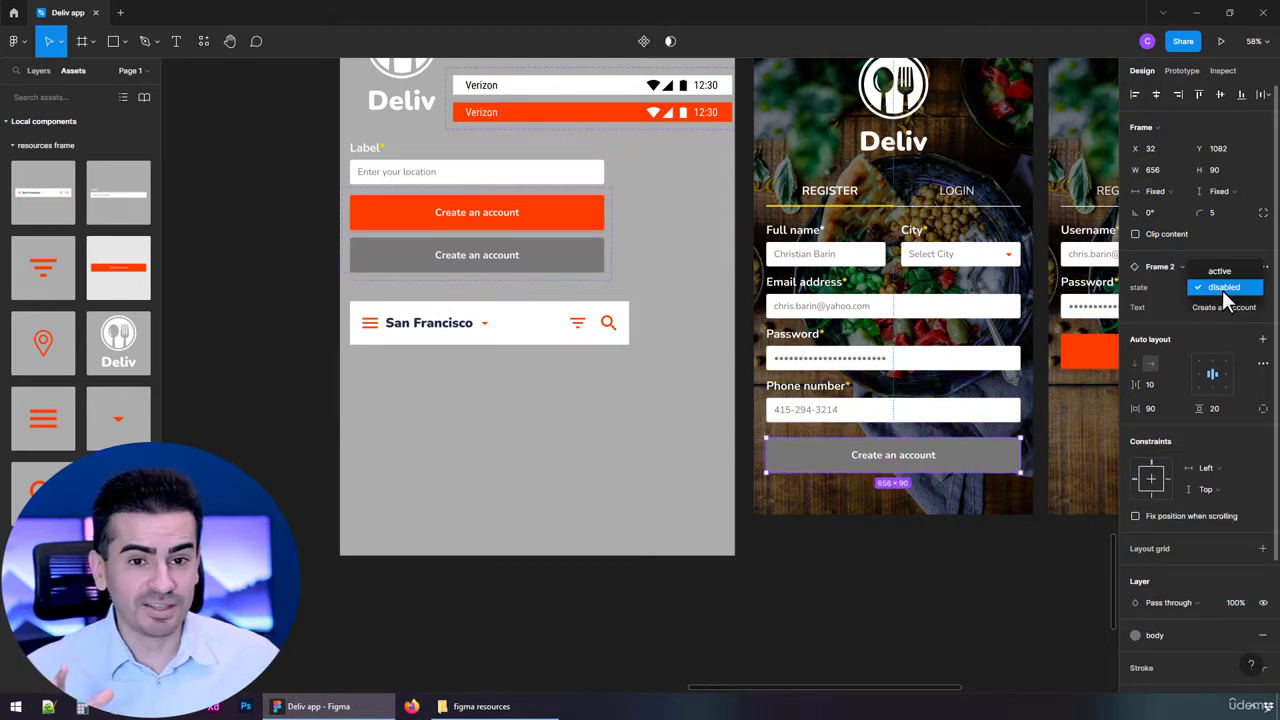
click(1219, 272)
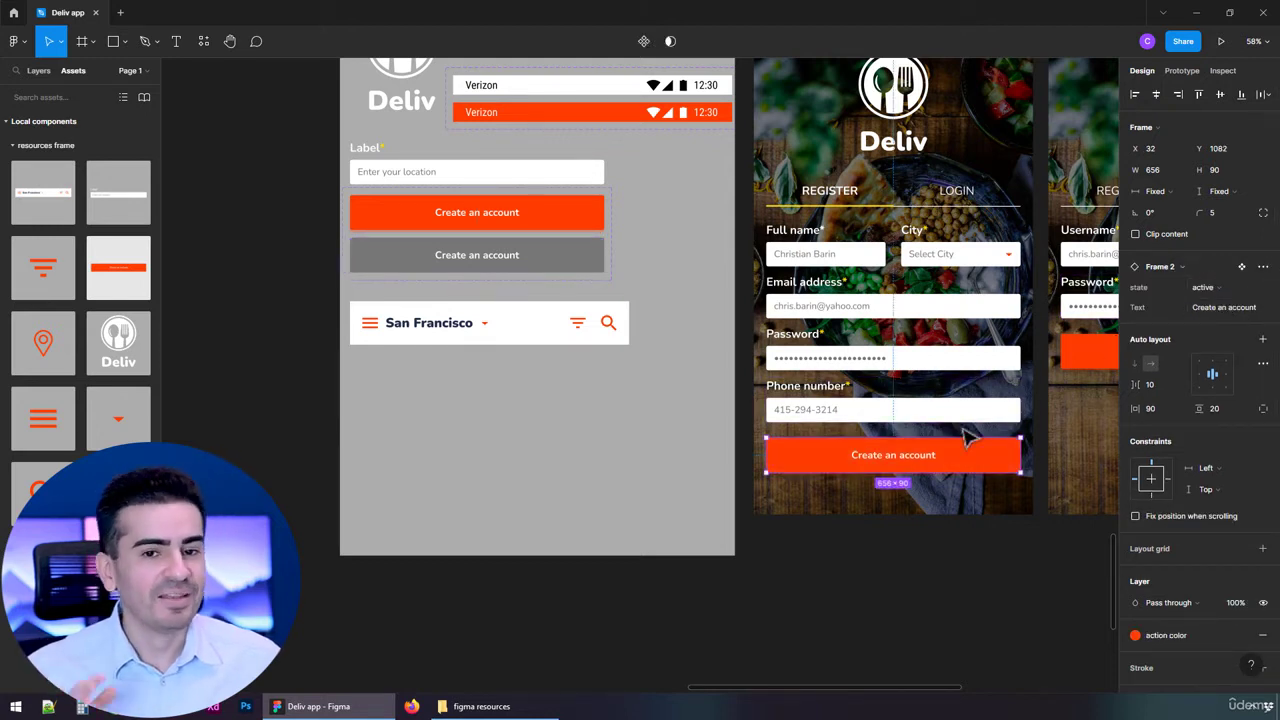
click(601, 378)
Cut the back arrow and info icons from Frame 24's header and paste them into the resources frame.
drag(614, 157, 481, 303)
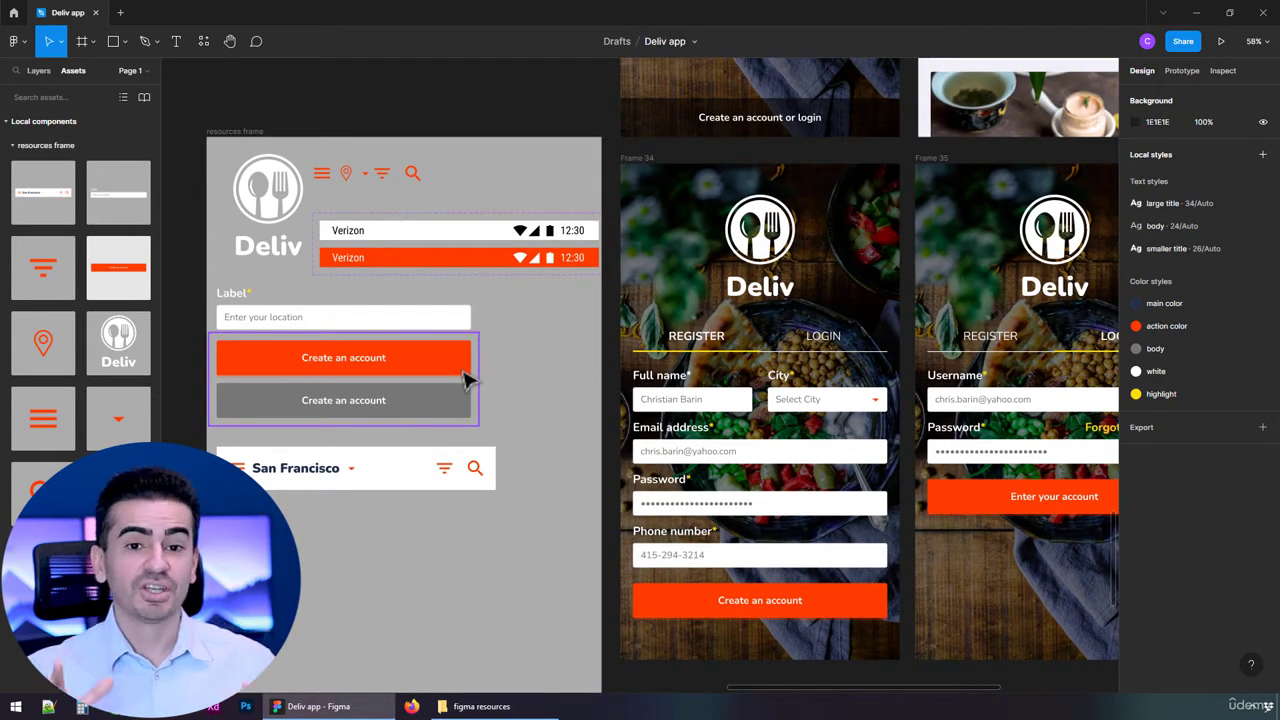
scroll(547, 335, down, 5)
drag(599, 224, 496, 361)
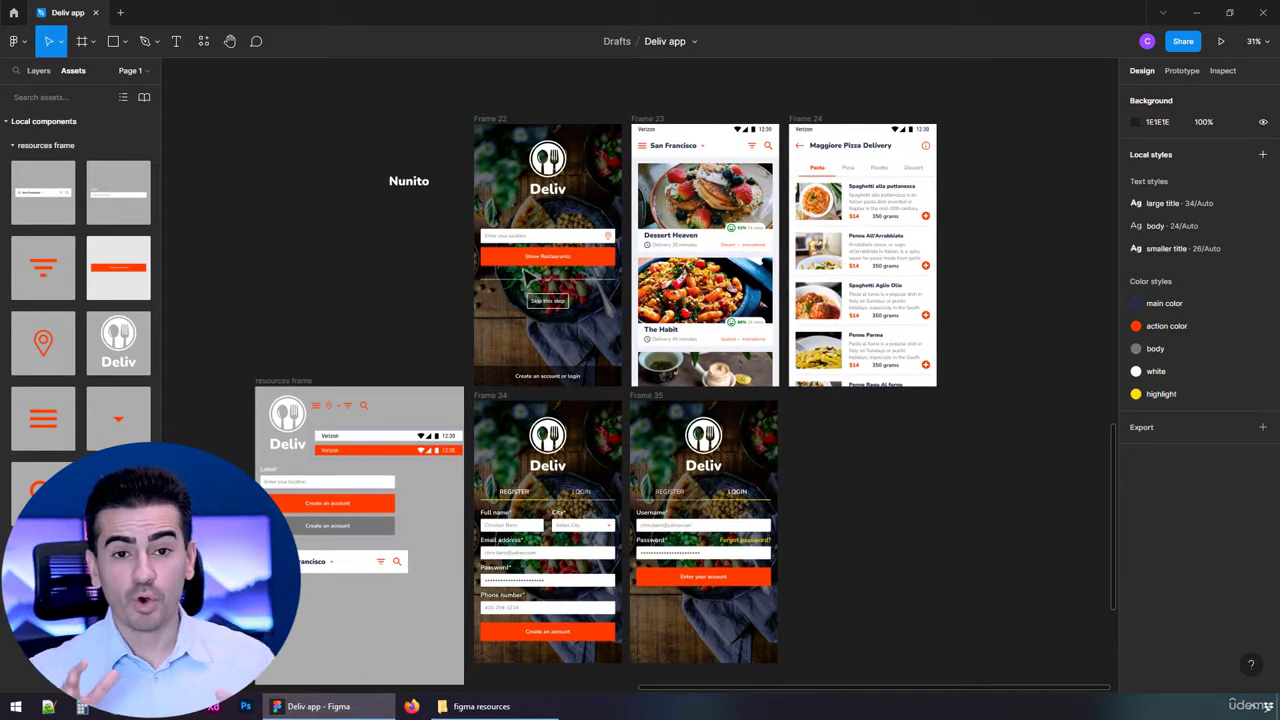
scroll(950, 112, up, 10)
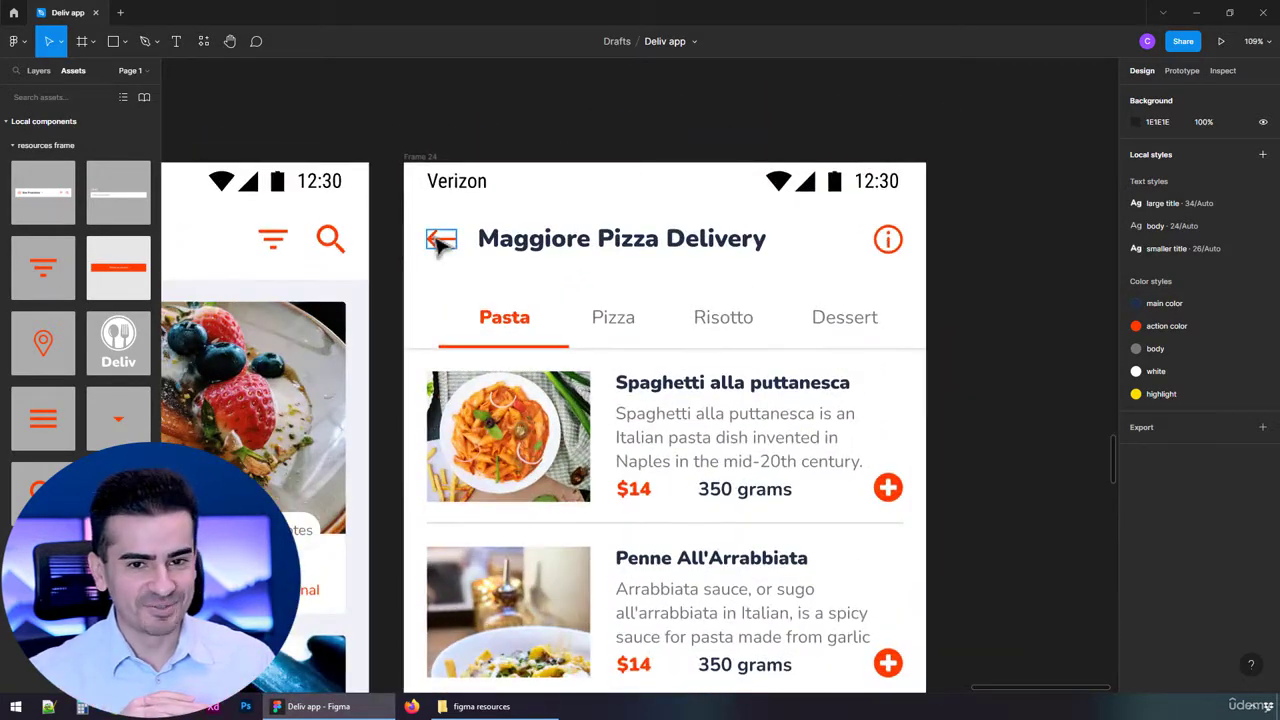
click(440, 245)
shift+click(885, 240)
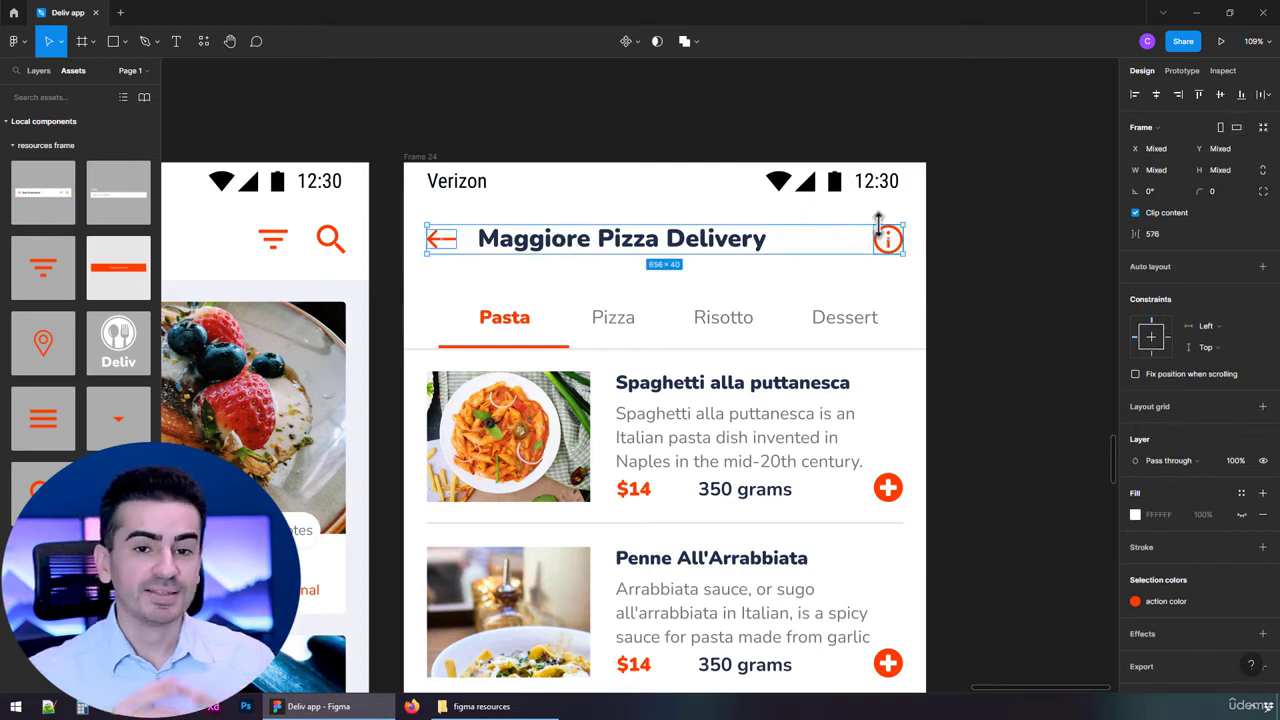
scroll(786, 394, down, 5)
key(ctrl+x)
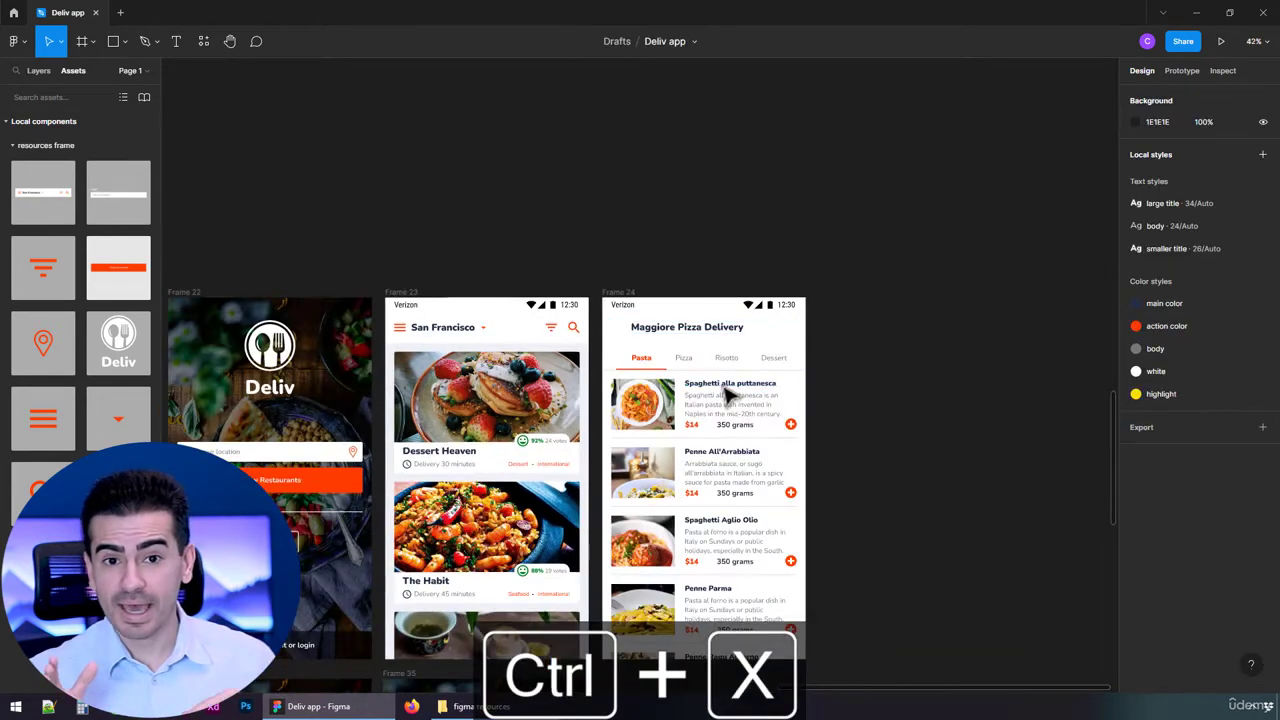
drag(302, 536, 940, 164)
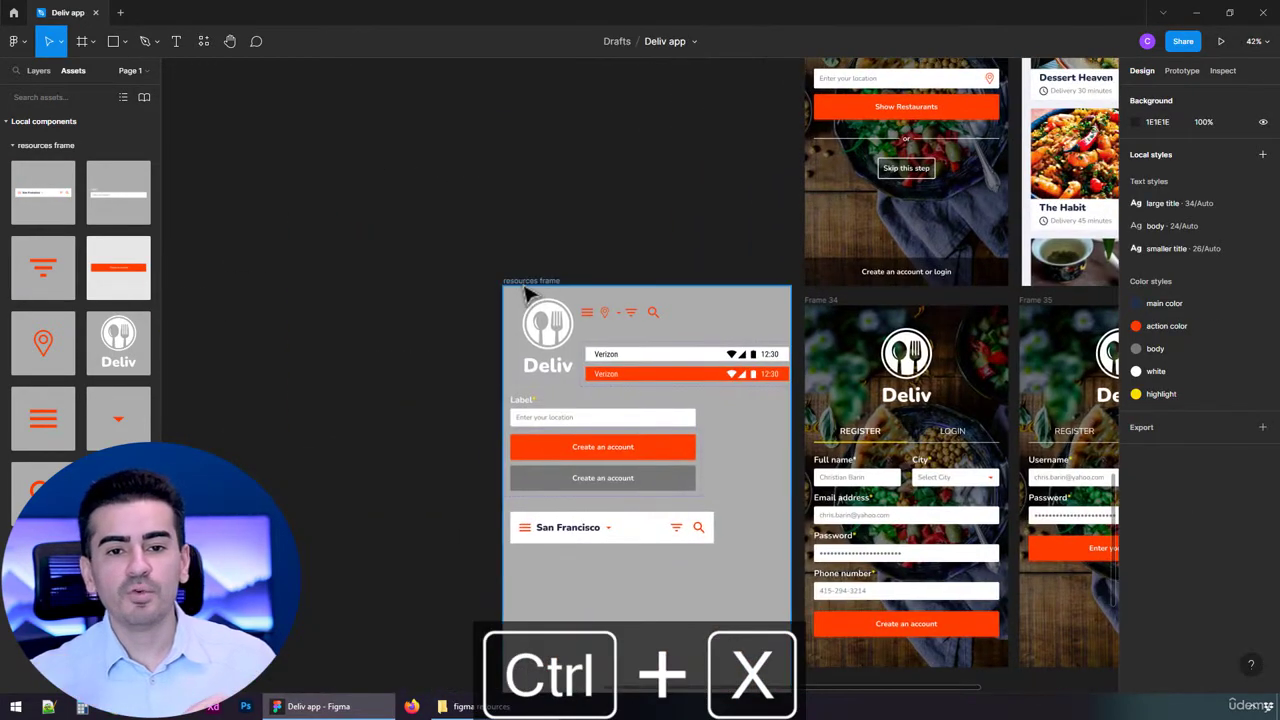
click(524, 290)
key(ctrl+v)
scroll(690, 328, up, 5)
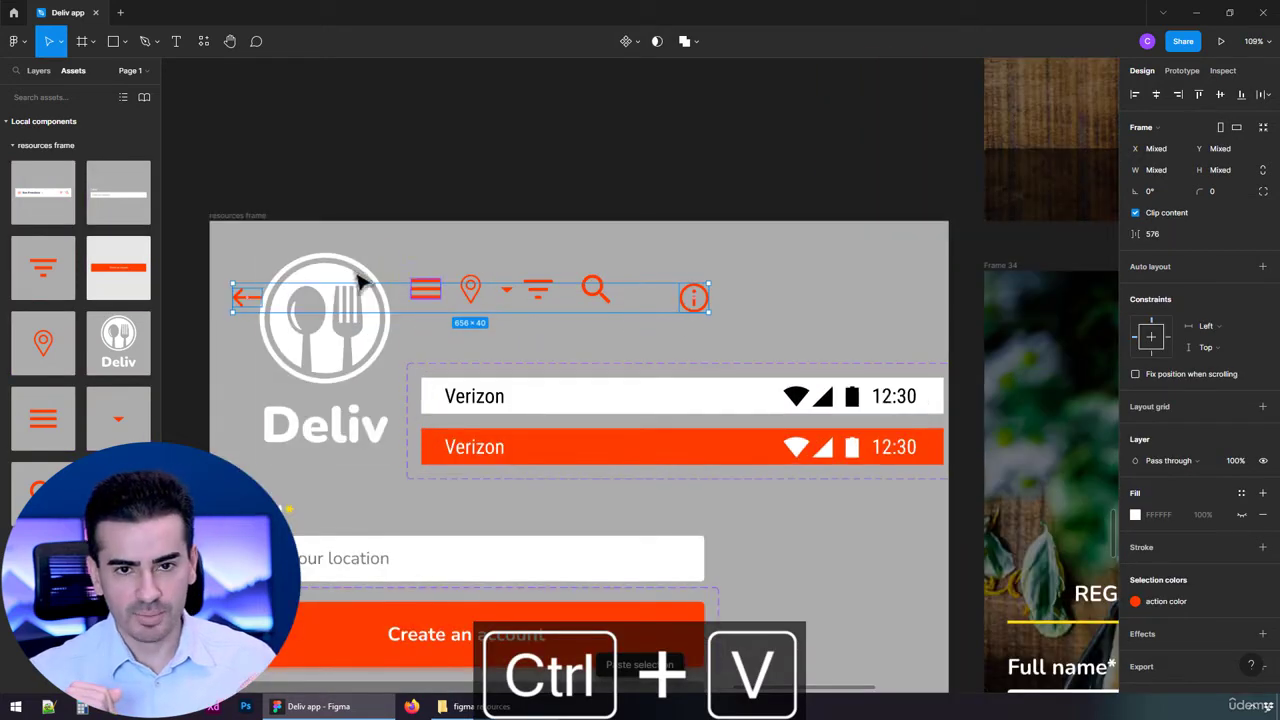
Place the back arrow beside the search icon in the resources frame and add auto layout to the arrow and info icons.
drag(248, 297, 640, 297)
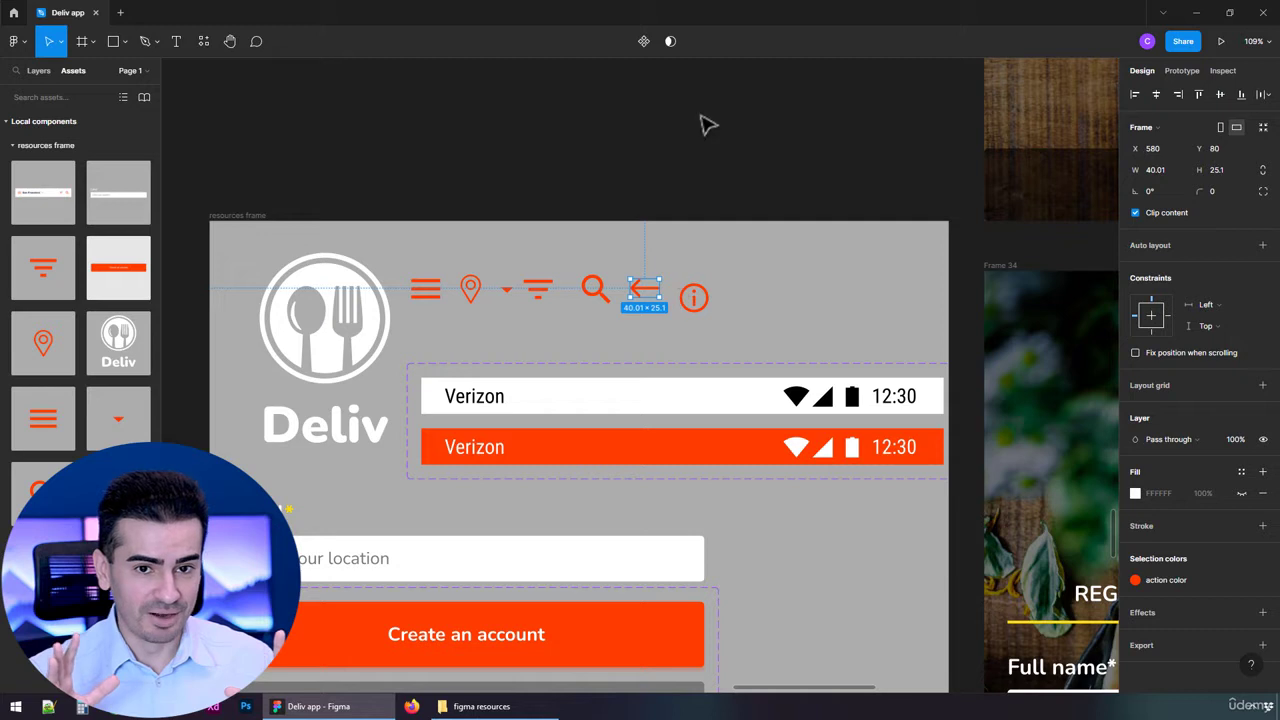
click(694, 297)
key(shift+a)
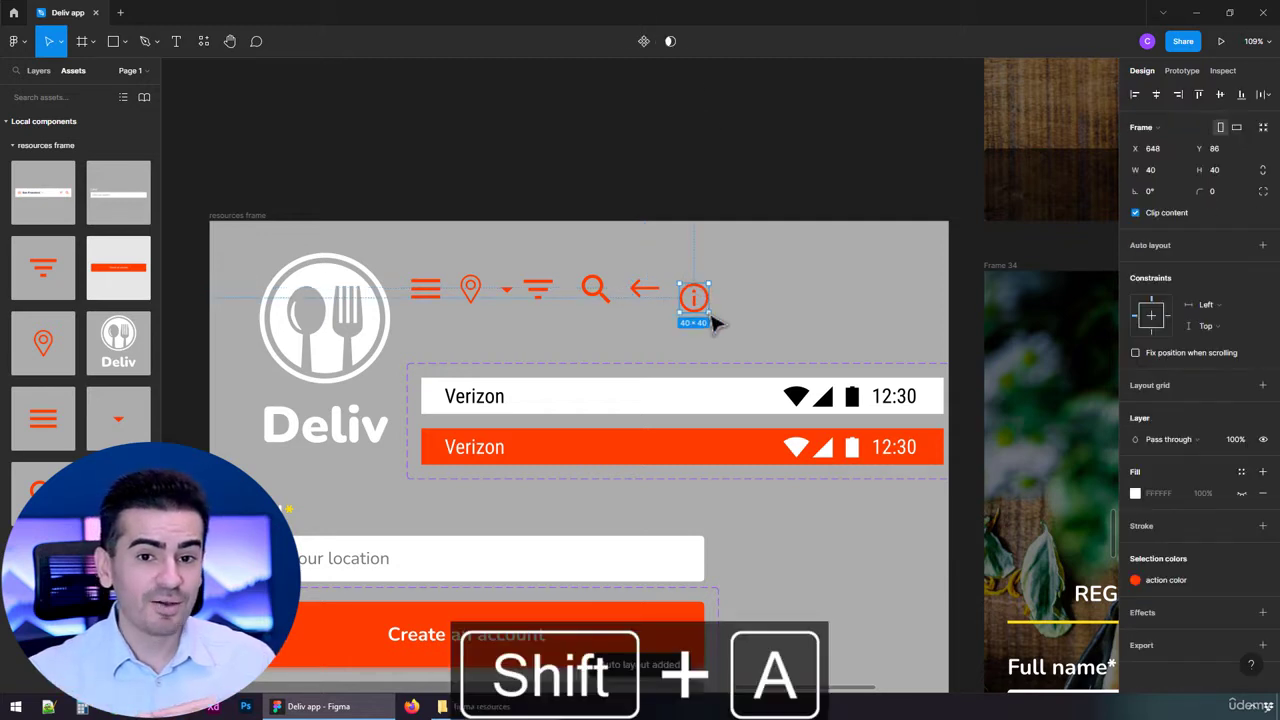
click(650, 300)
key(shift+a)
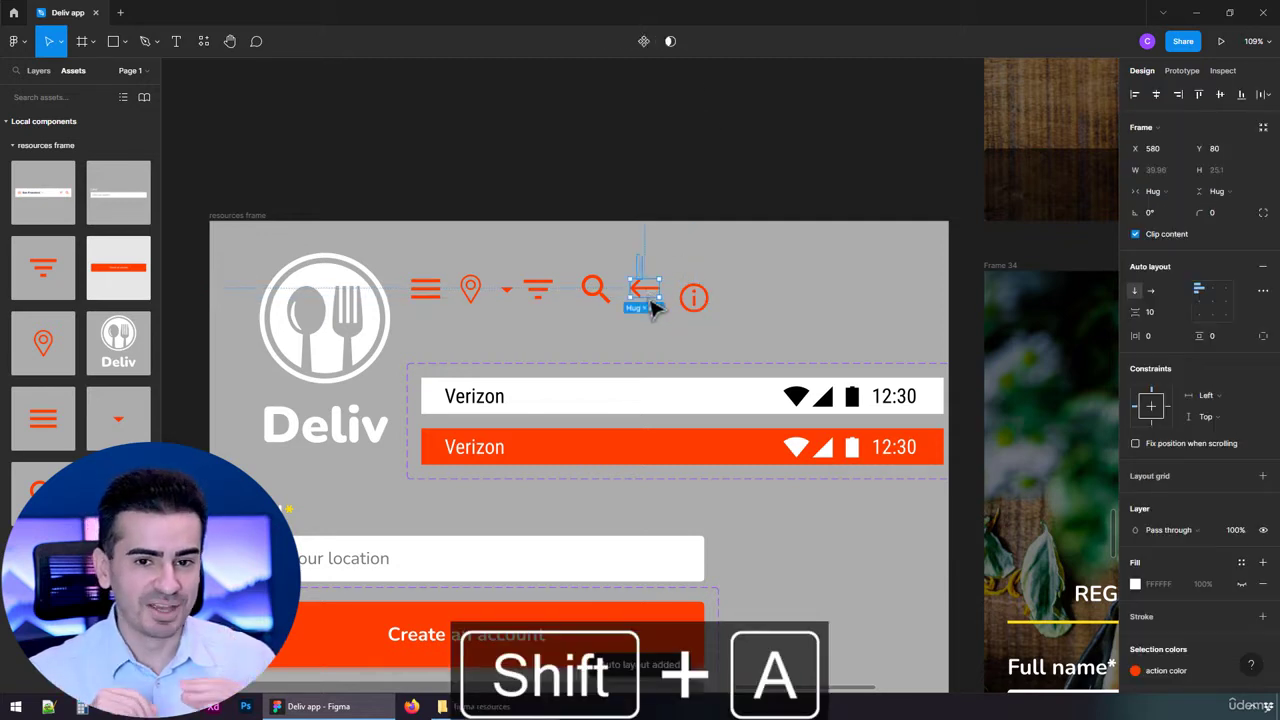
Turn the back arrow and info icons into separate components and move the info icon in line with the icon row.
click(643, 41)
click(694, 297)
click(643, 41)
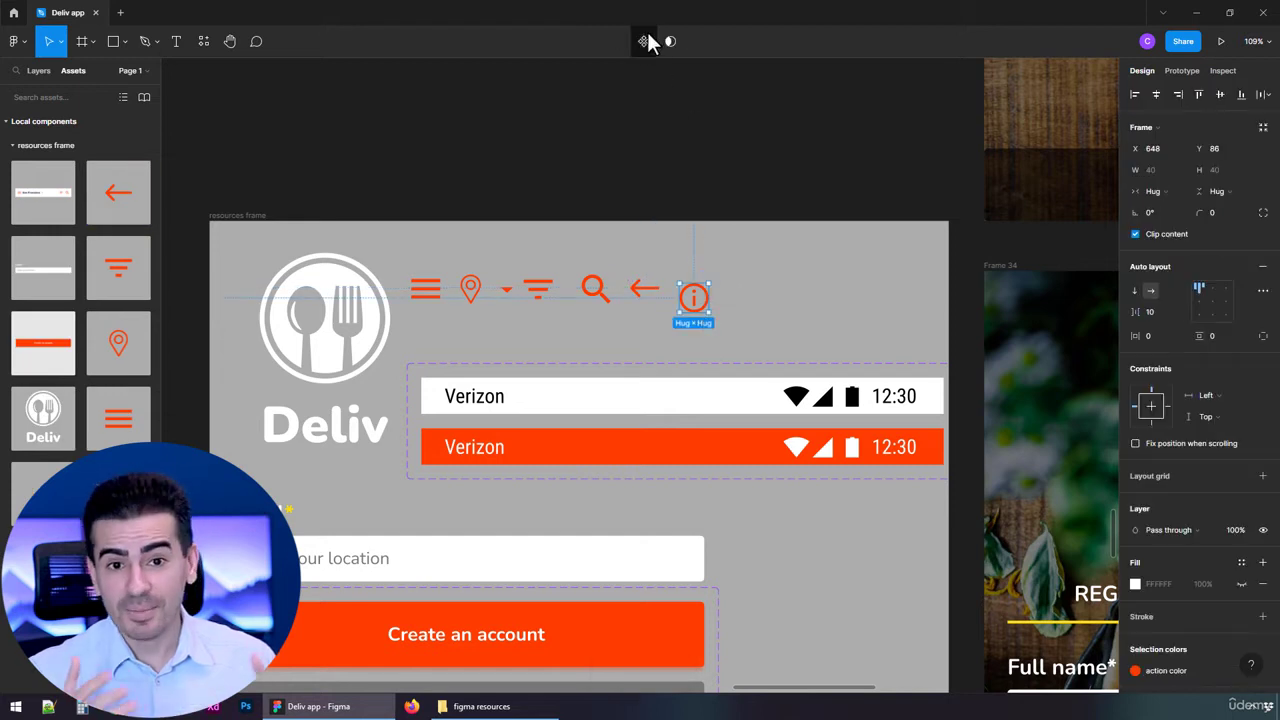
click(746, 277)
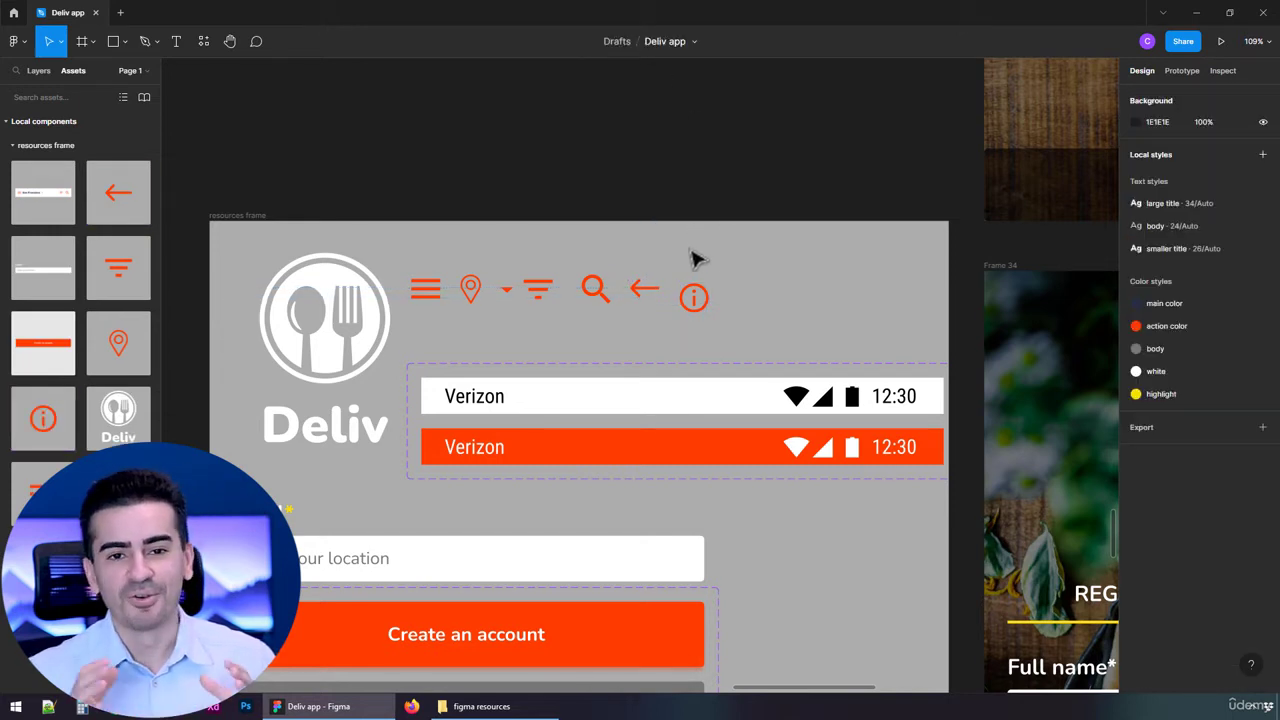
drag(692, 301, 701, 282)
click(759, 248)
Delete the remaining Maggiore Pizza Delivery title from Frame 24's header.
scroll(758, 245, down, 3)
drag(839, 151, 300, 330)
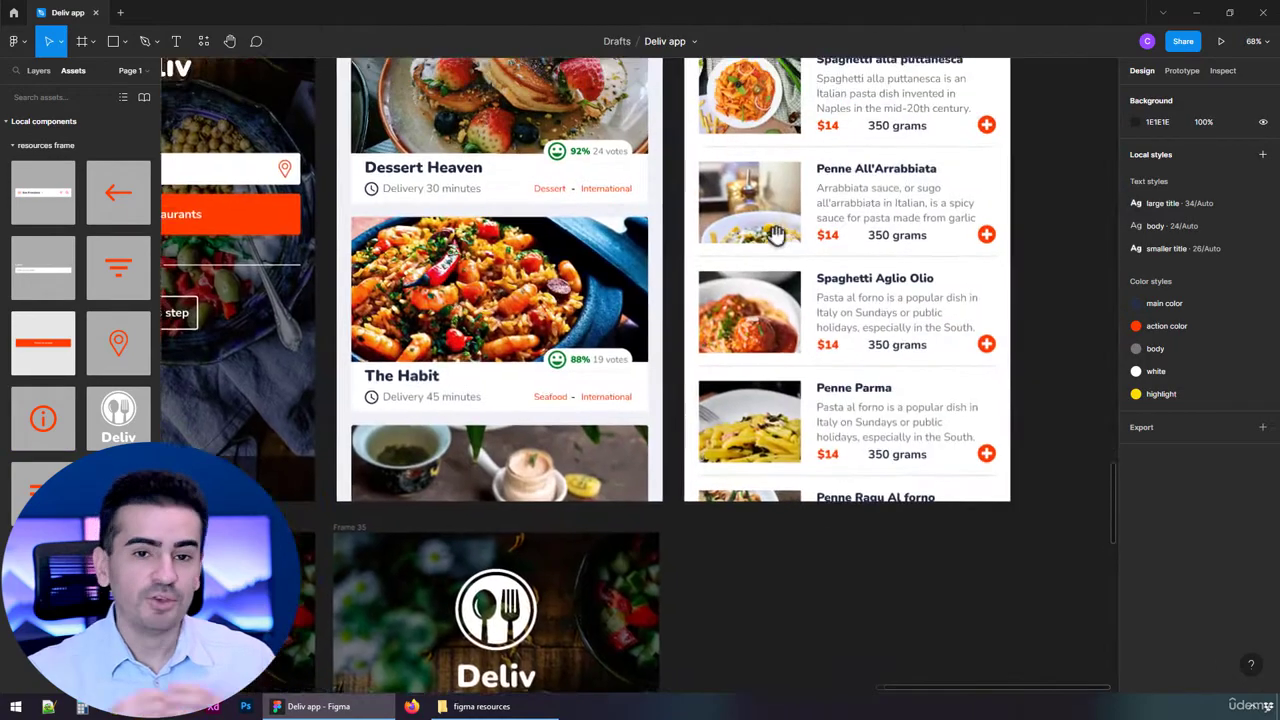
drag(774, 237, 569, 460)
scroll(510, 311, up, 1)
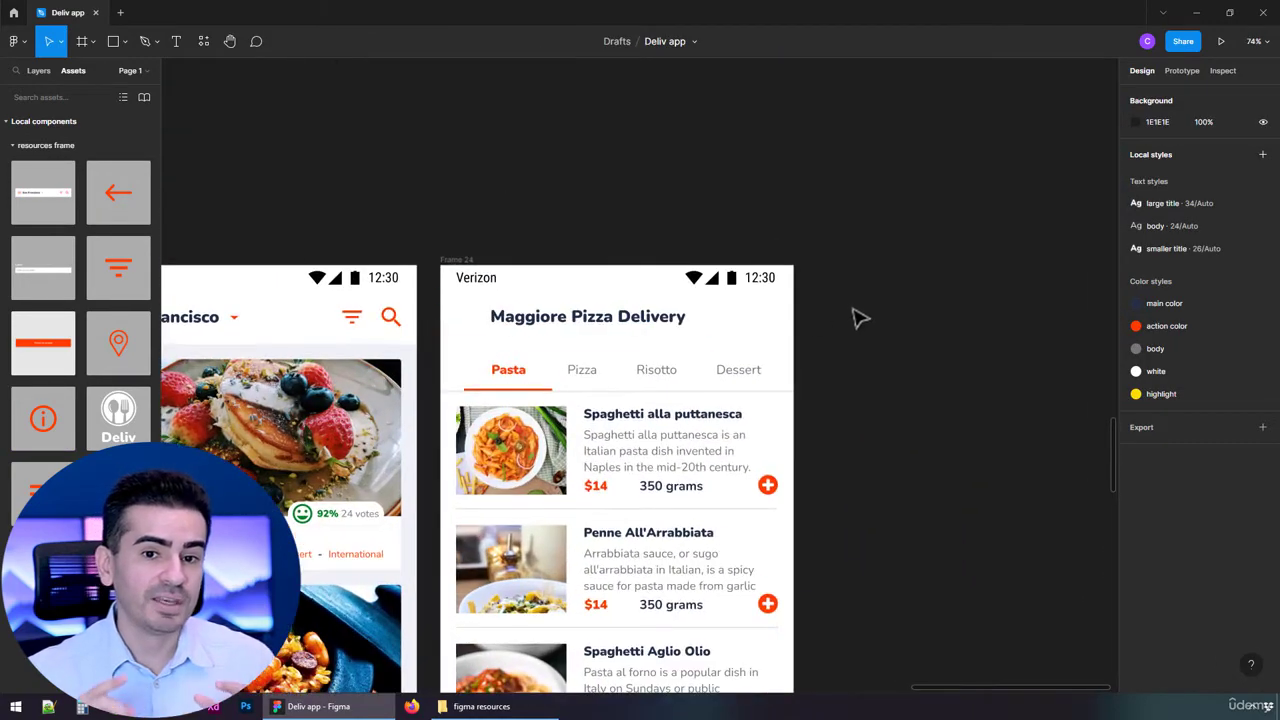
drag(831, 307, 637, 335)
key(Delete)
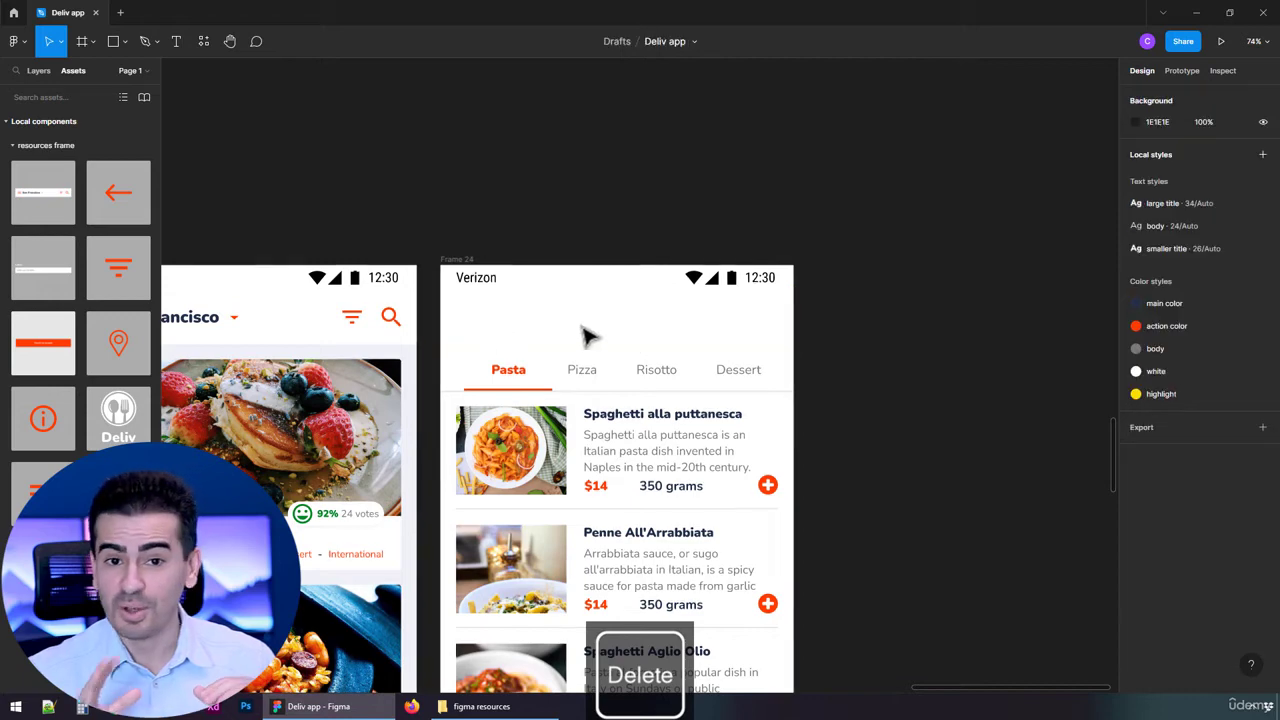
Copy Frame 23's action bar into Frame 24 and place it directly under the status bar at X 0, Y 50.
click(348, 338)
scroll(478, 315, left, 5)
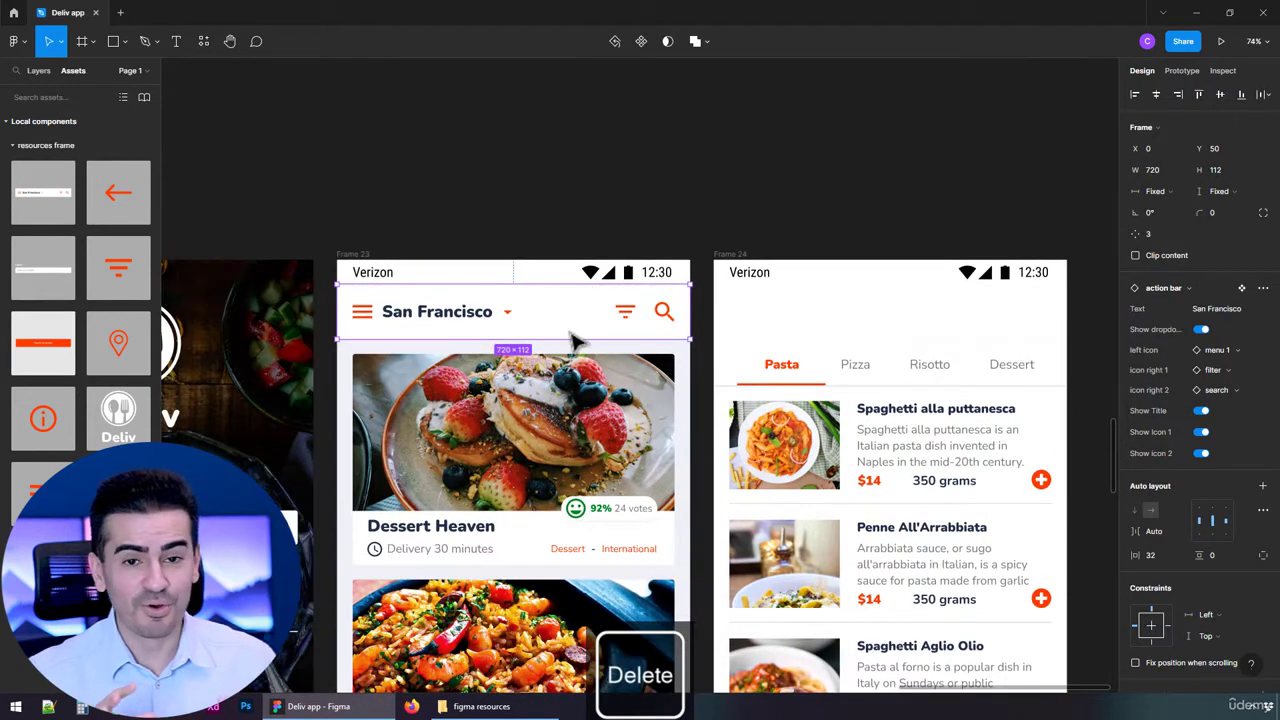
drag(531, 331, 840, 330)
scroll(971, 320, up, 5)
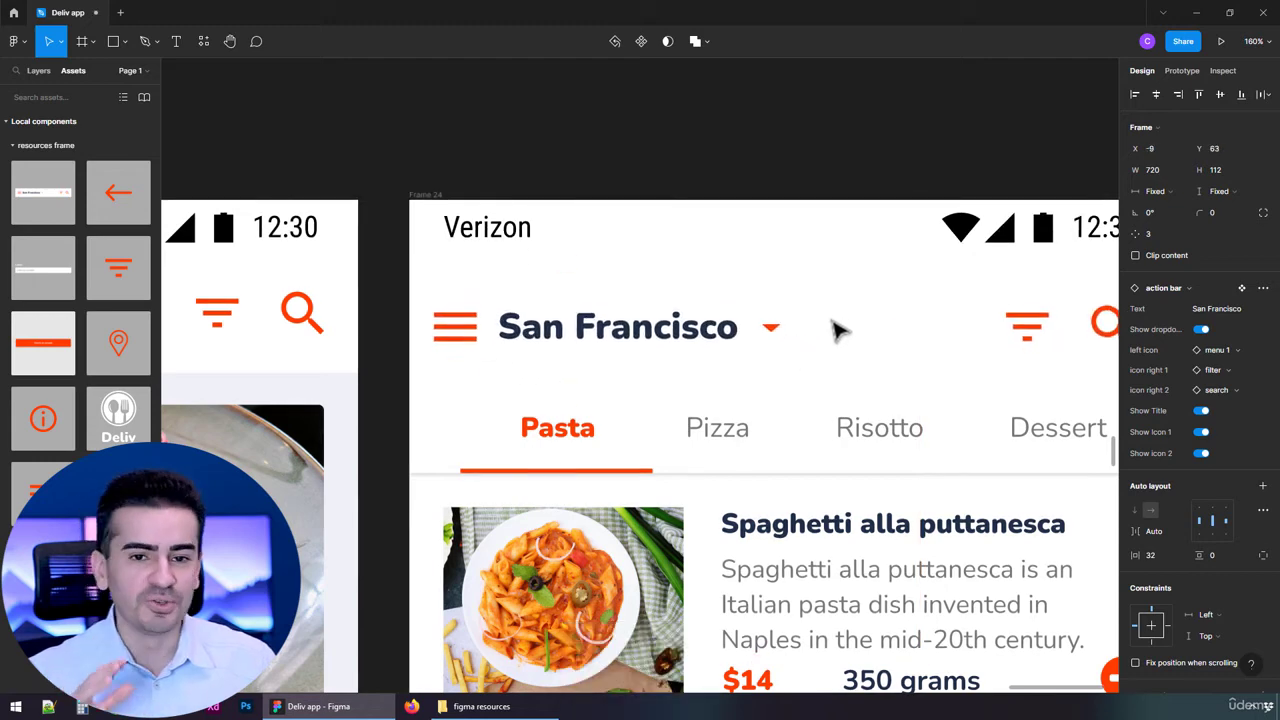
click(1156, 94)
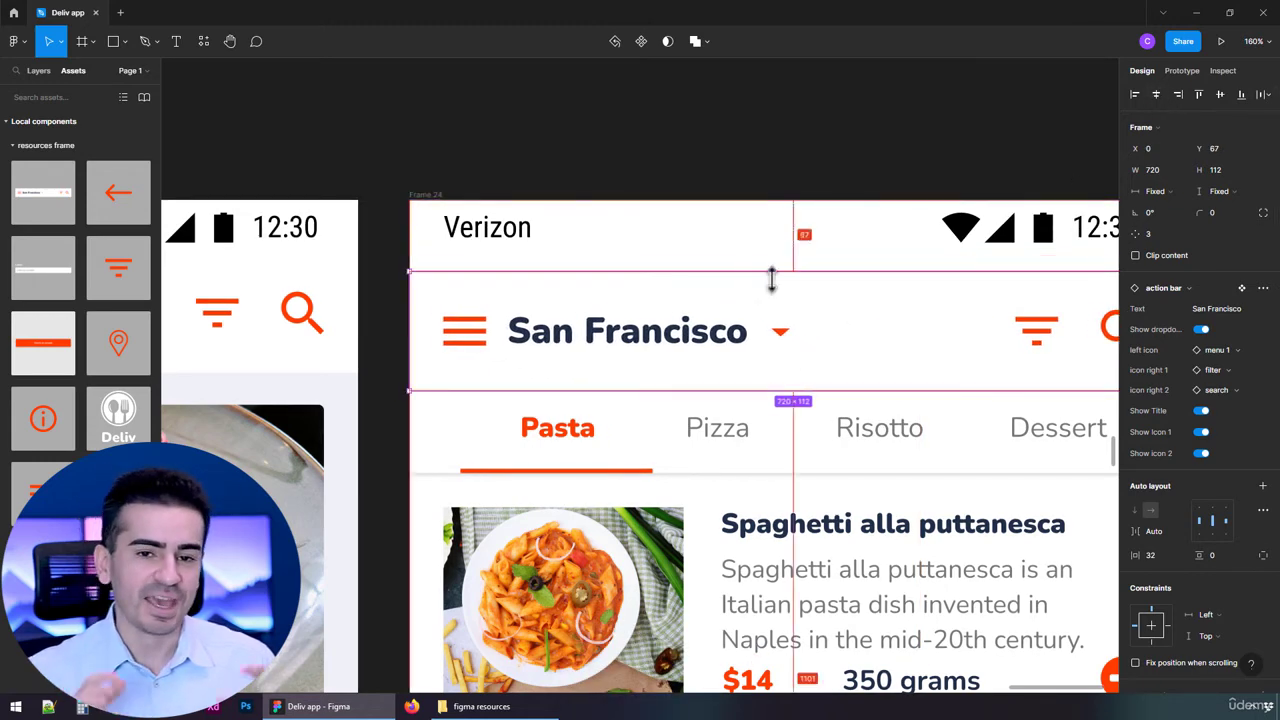
drag(843, 295, 843, 277)
key(shift+0)
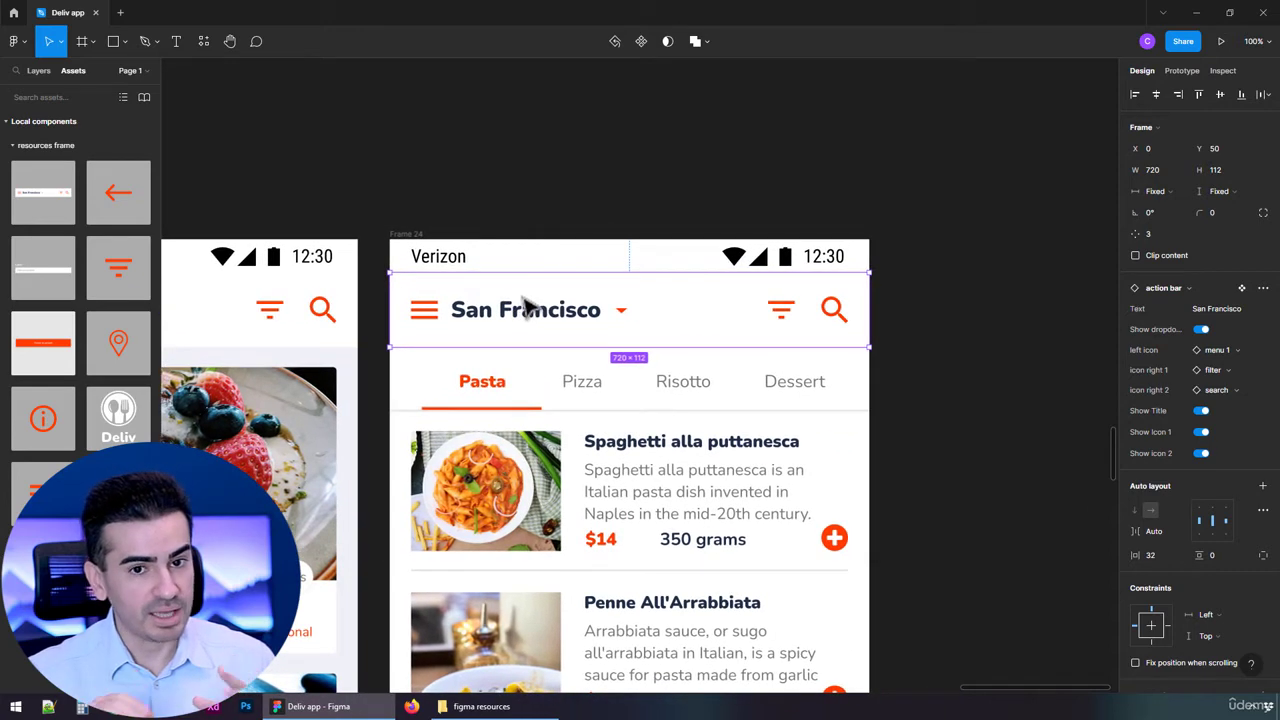
Hide the dropdown arrow in Frame 24's action bar and set its text to Maggiore Pizza Delivery.
click(1201, 330)
click(1213, 288)
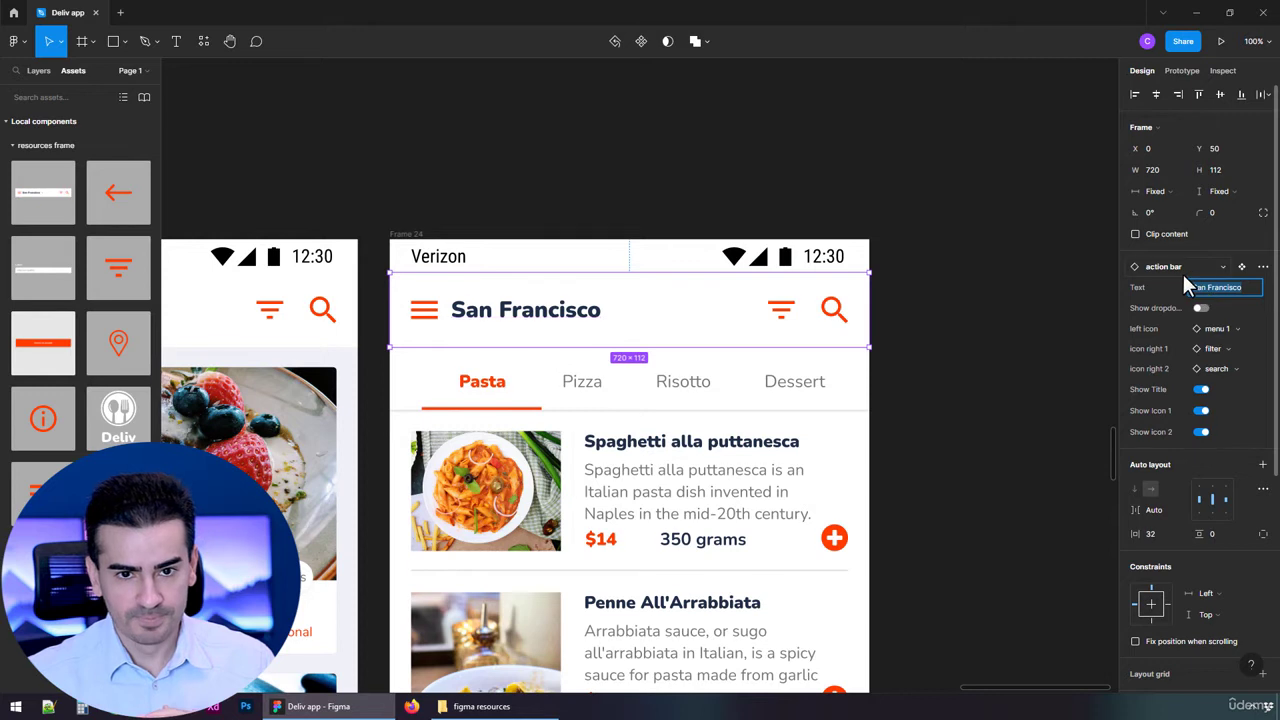
text(Maggiore Pizza Delivery)
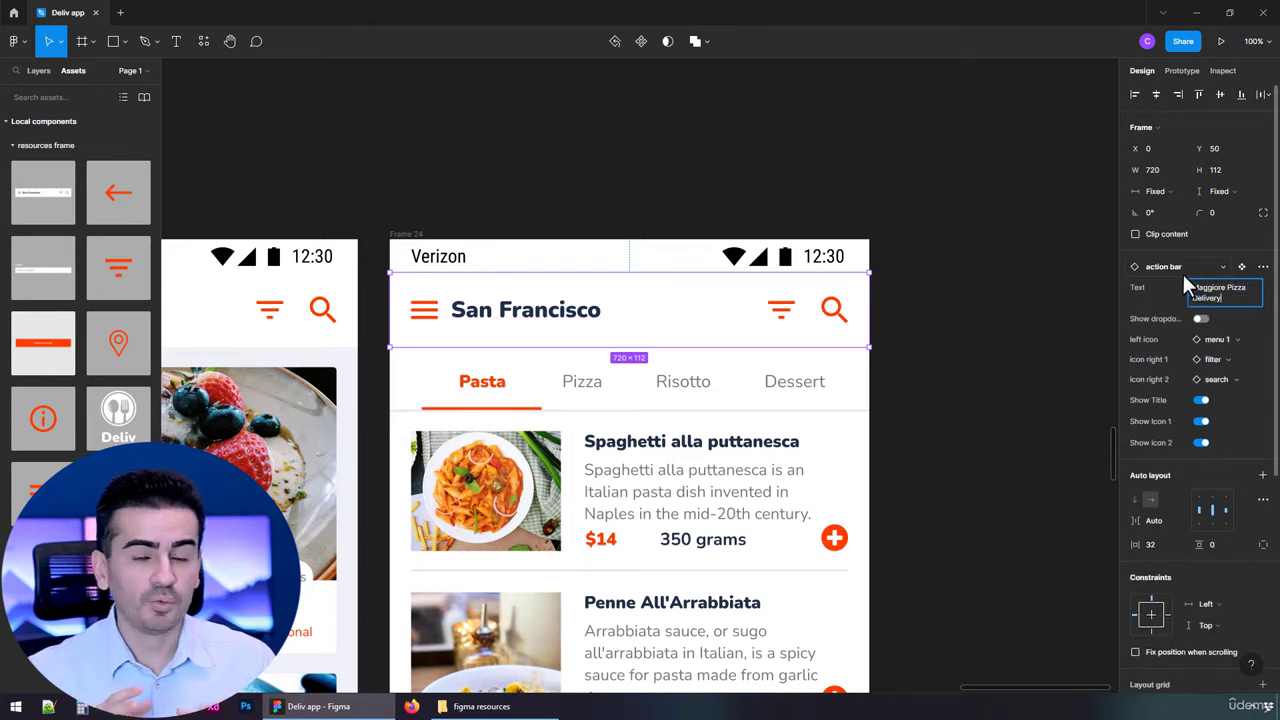
key(Return)
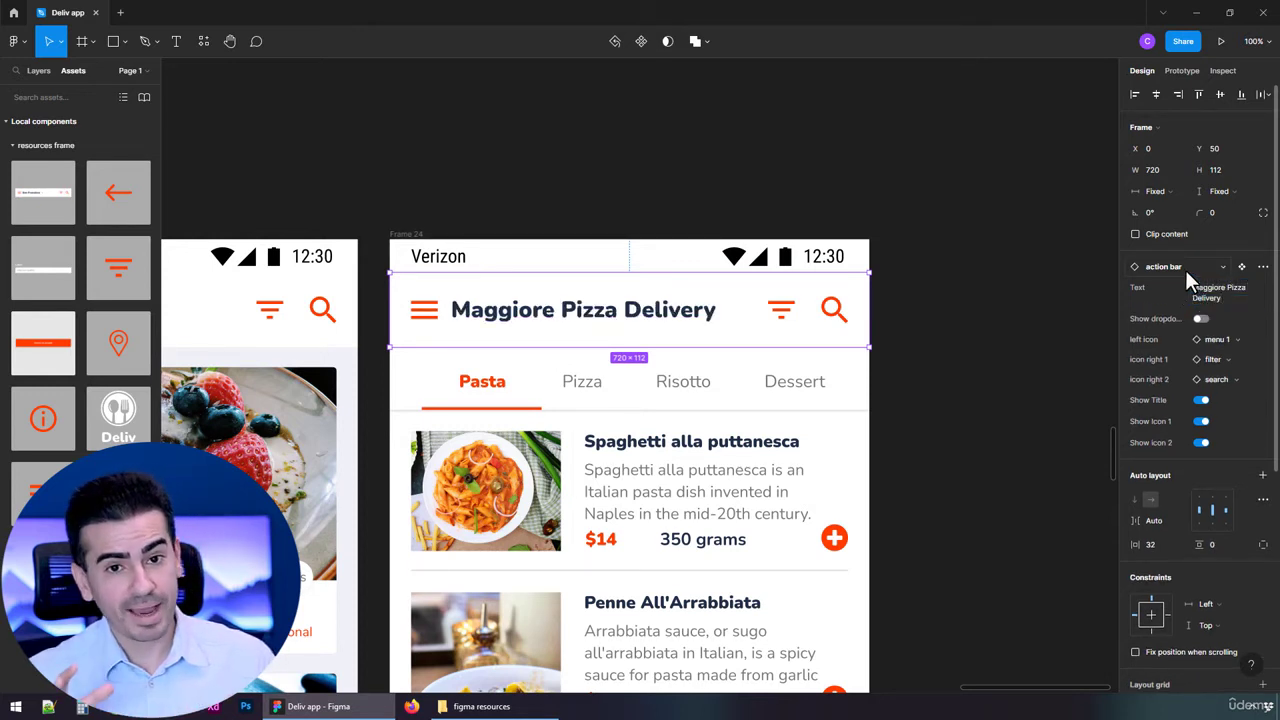
Swap the left icon of Frame 24's action bar for the back 1 component from the local components.
click(1228, 342)
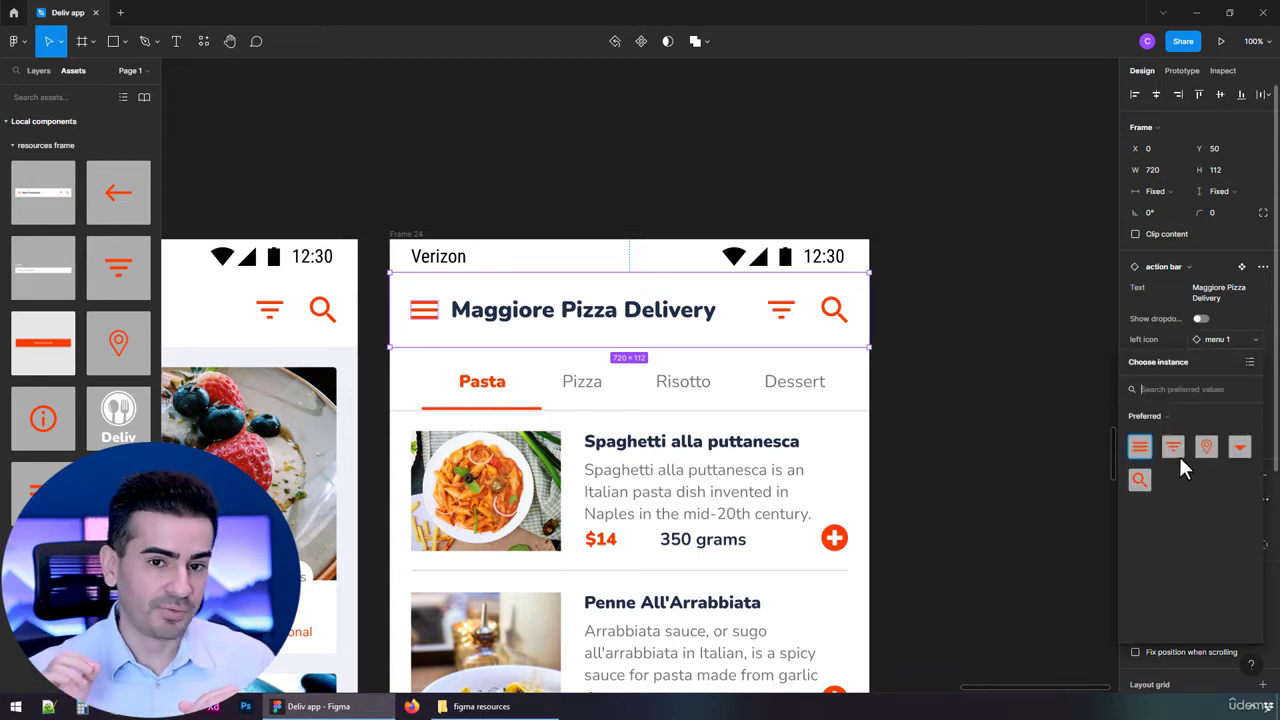
click(1161, 413)
click(1165, 445)
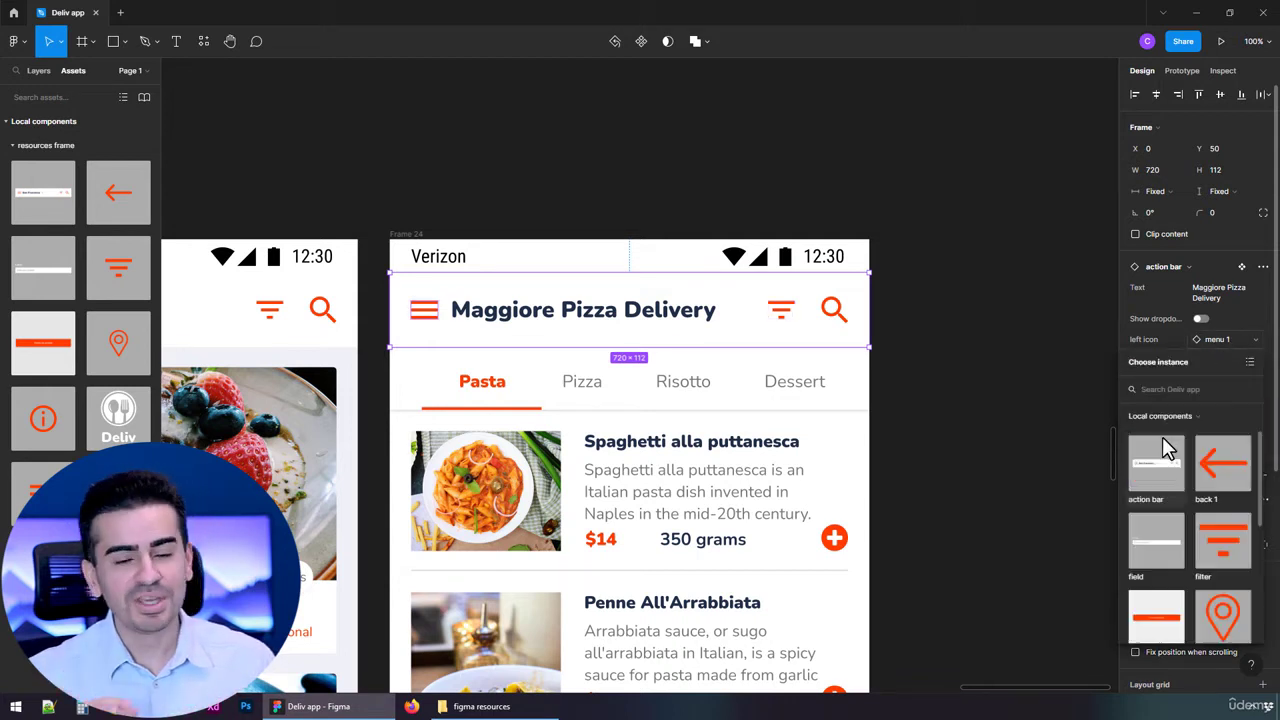
click(1216, 465)
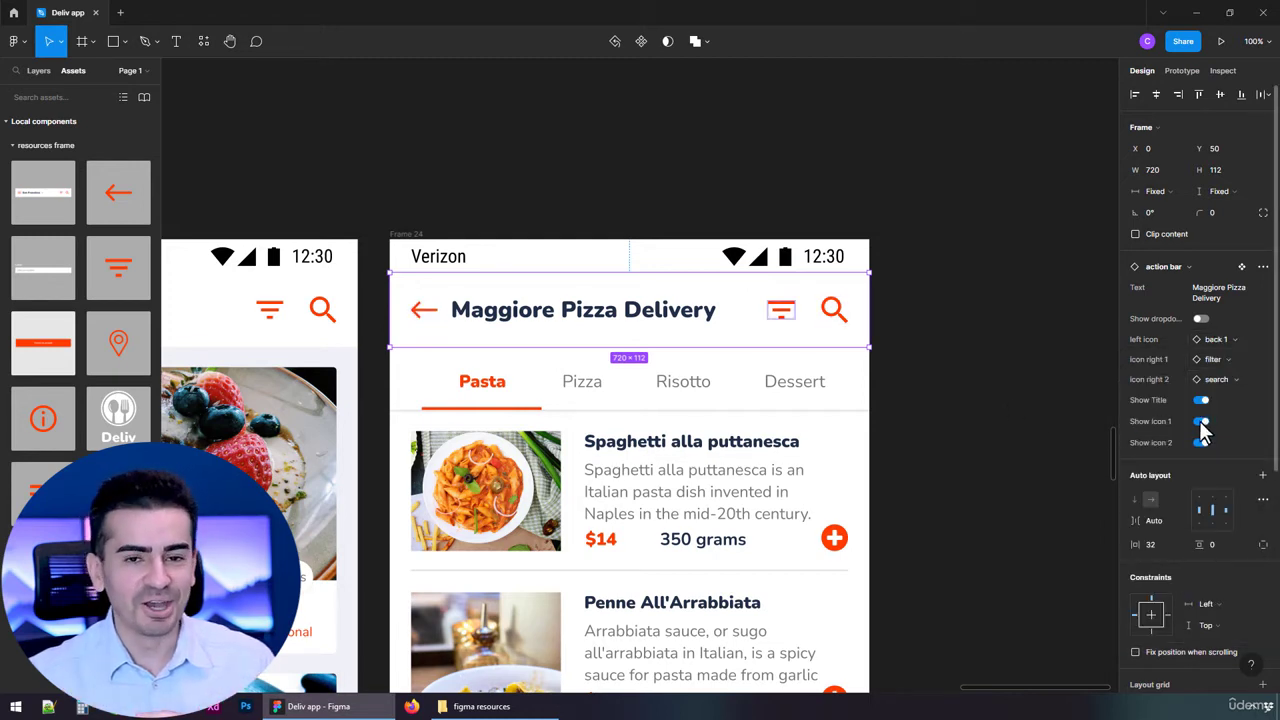
Hide icon 1 in Frame 24's action bar and swap icon right 2 for the info 1 component.
click(1201, 421)
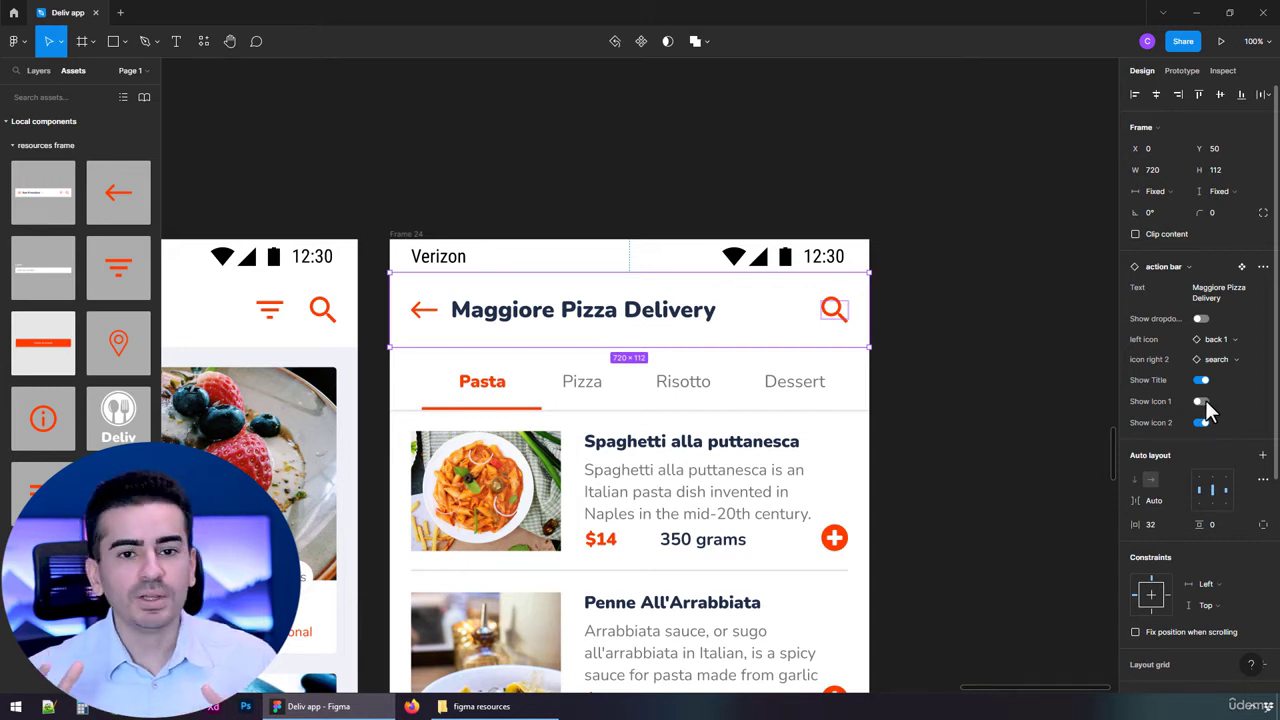
click(1217, 361)
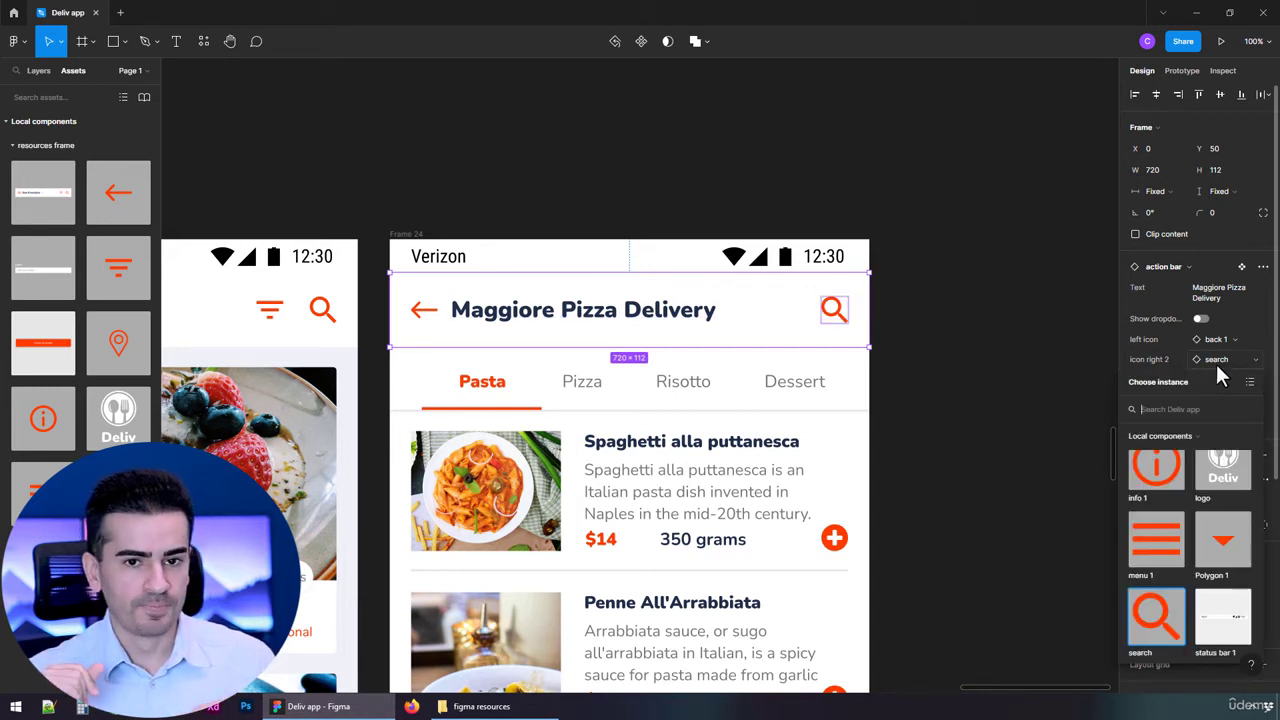
click(1157, 466)
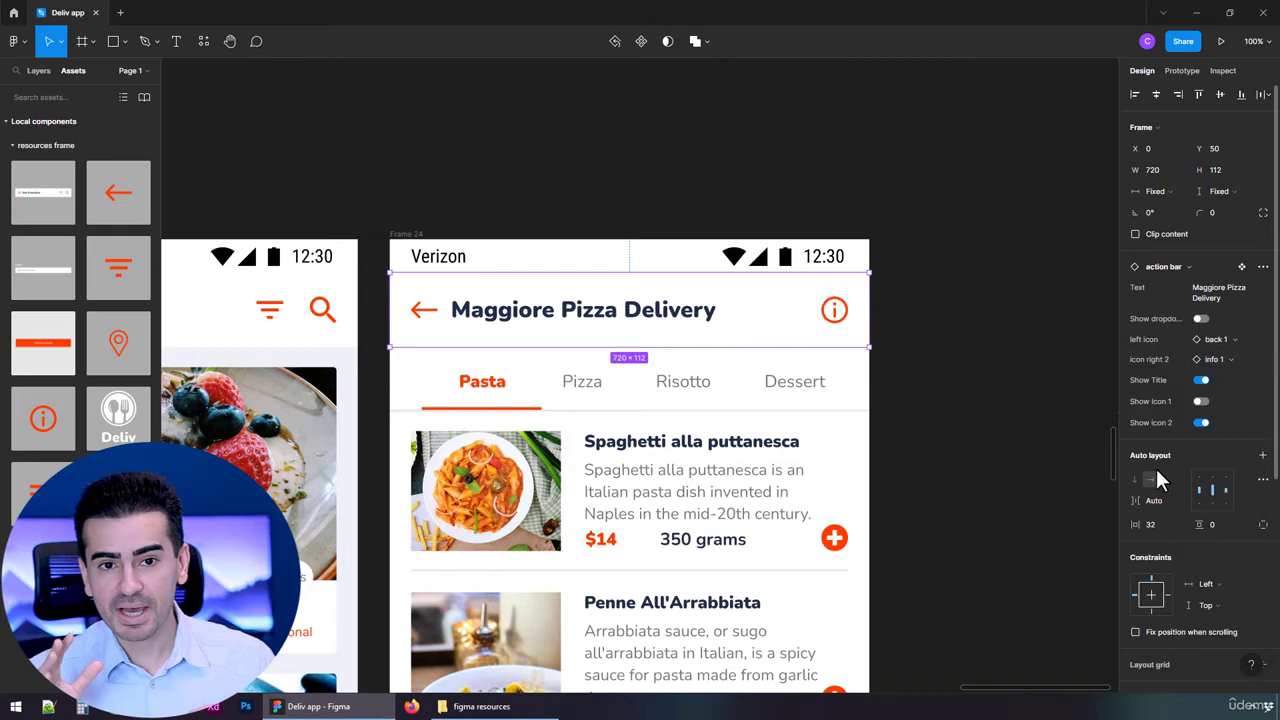
click(1010, 450)
Select the main action bar component in the resources frame.
scroll(878, 438, down, 5)
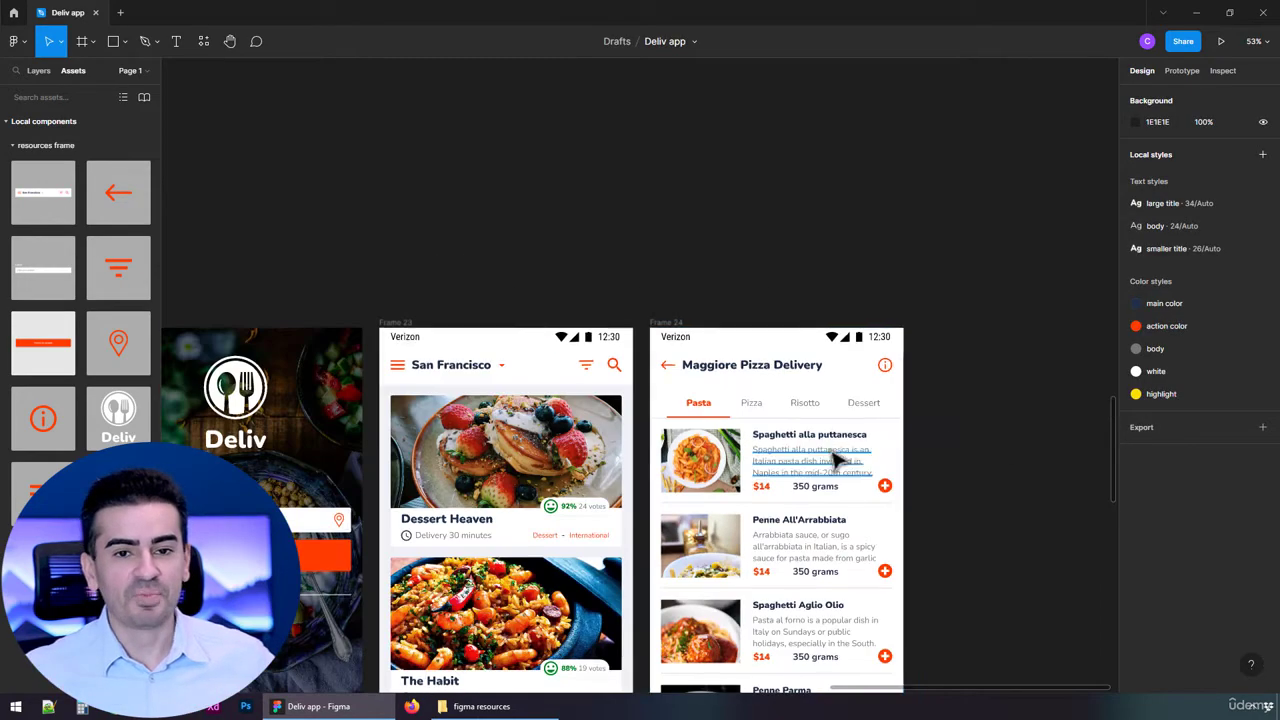
scroll(853, 440, up, 3)
scroll(748, 483, down, 2)
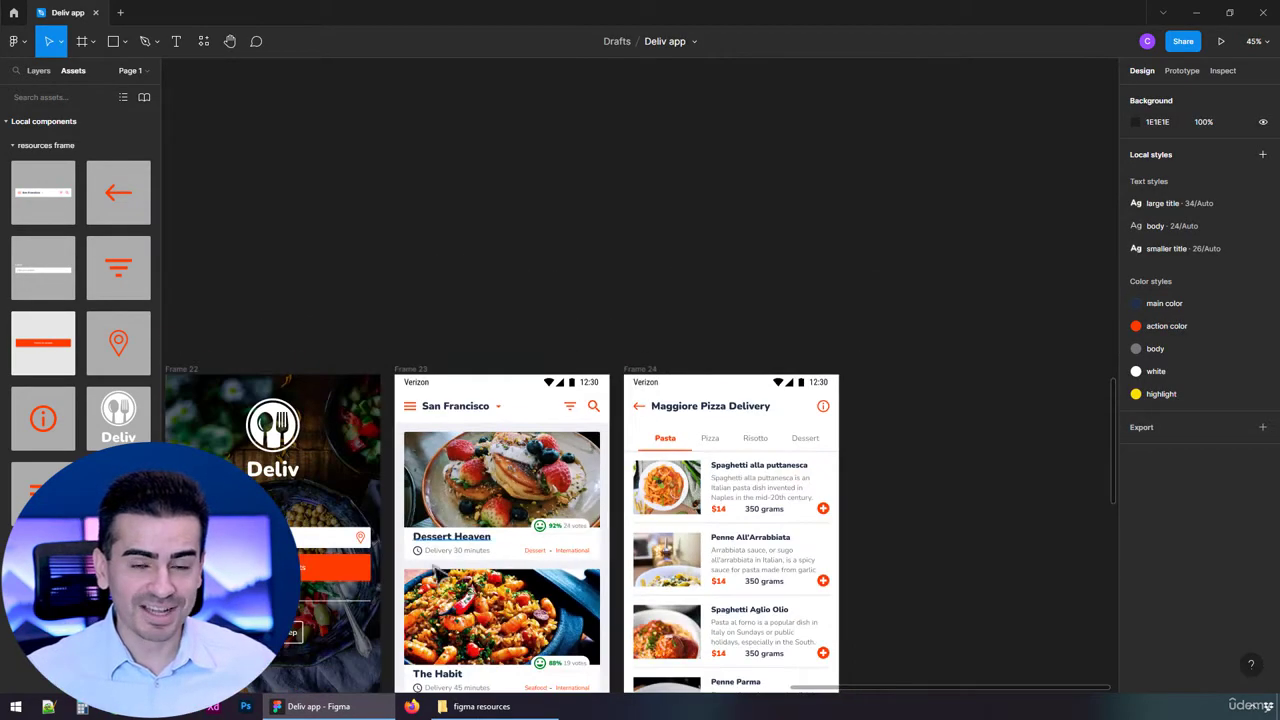
drag(418, 561, 882, 238)
scroll(509, 320, down, 3)
scroll(551, 466, up, 3)
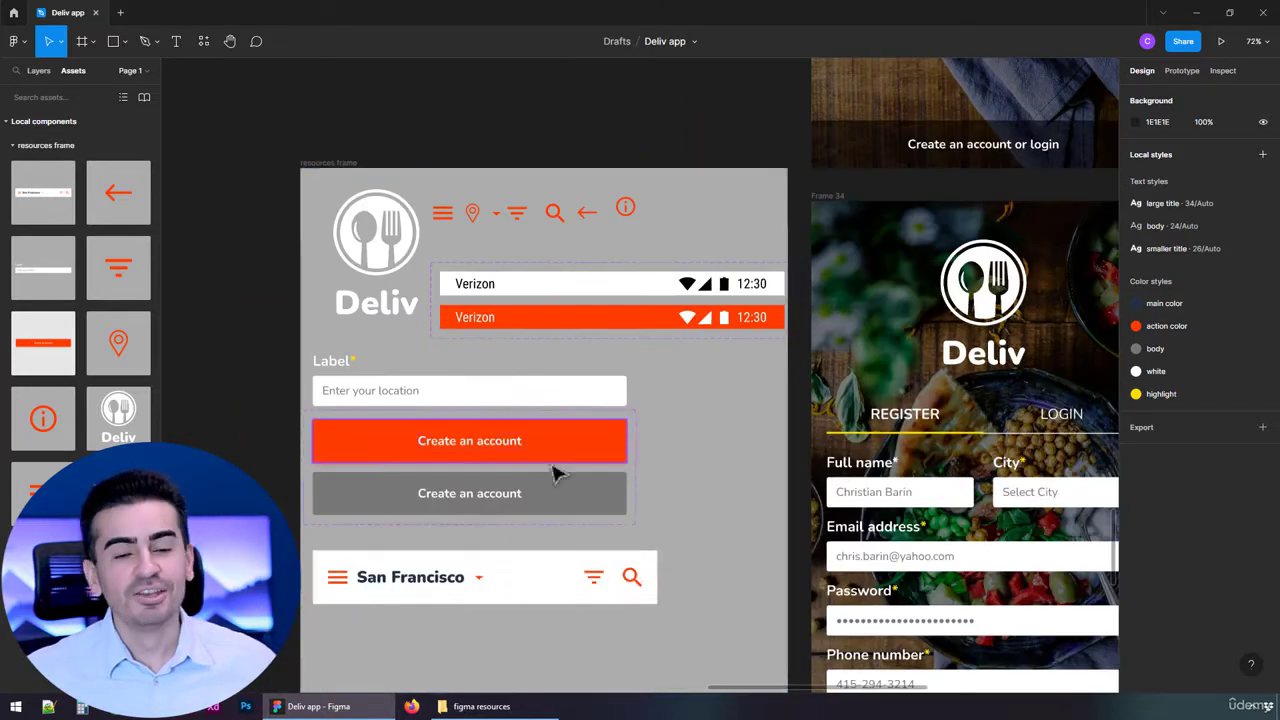
click(583, 592)
scroll(535, 605, up, 3)
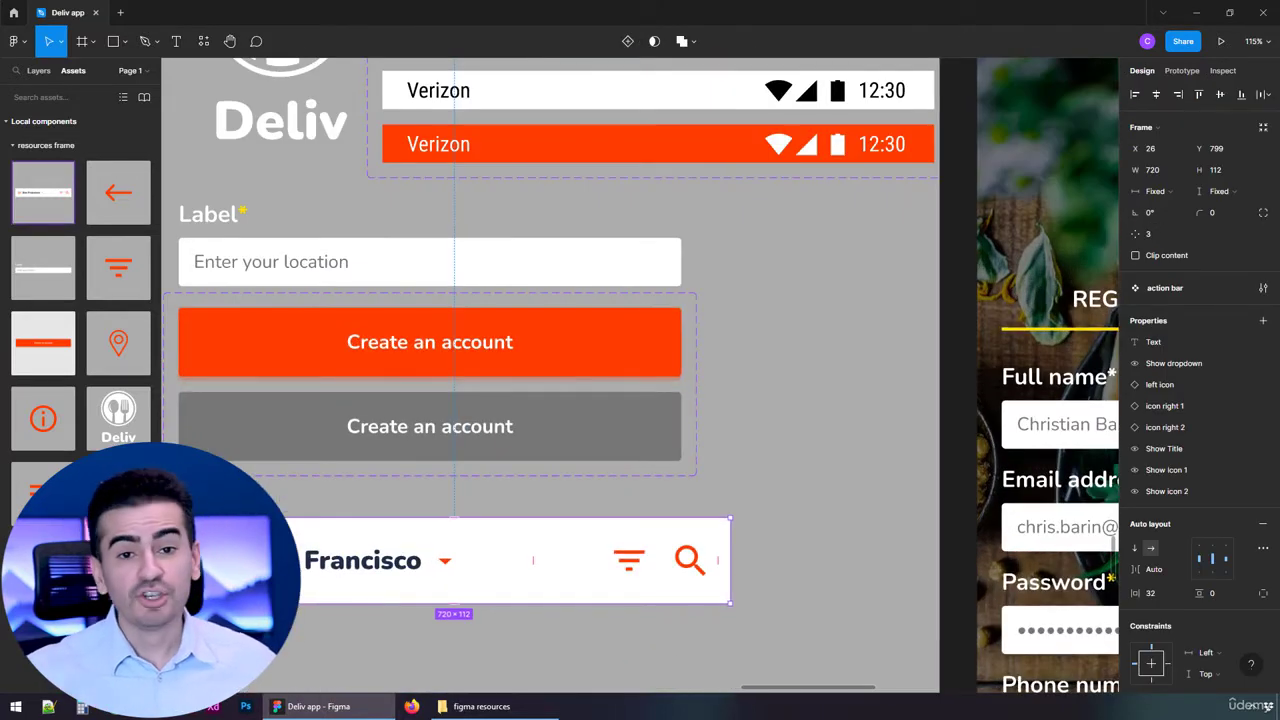
double_click(275, 562)
double_click(219, 561)
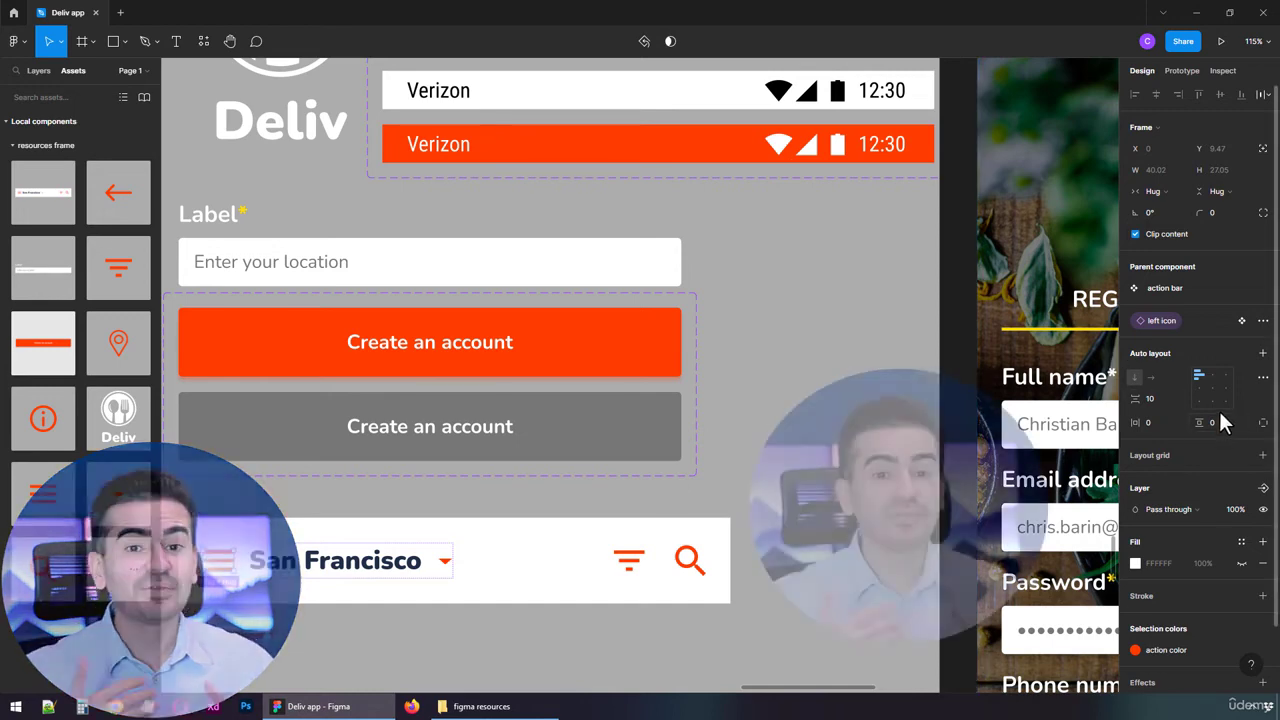
click(230, 580)
double_click(213, 565)
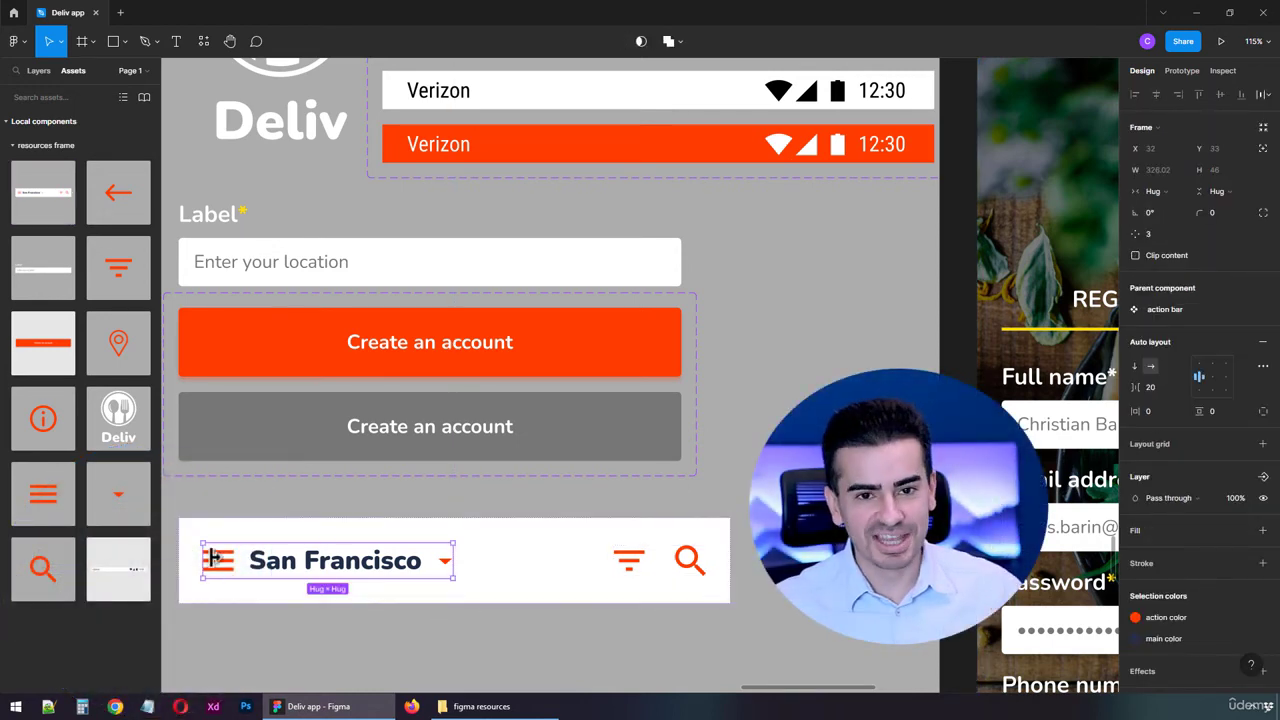
click(257, 628)
Add the back 1 arrow to the preferred values of the main action bar component's left icon property.
click(409, 563)
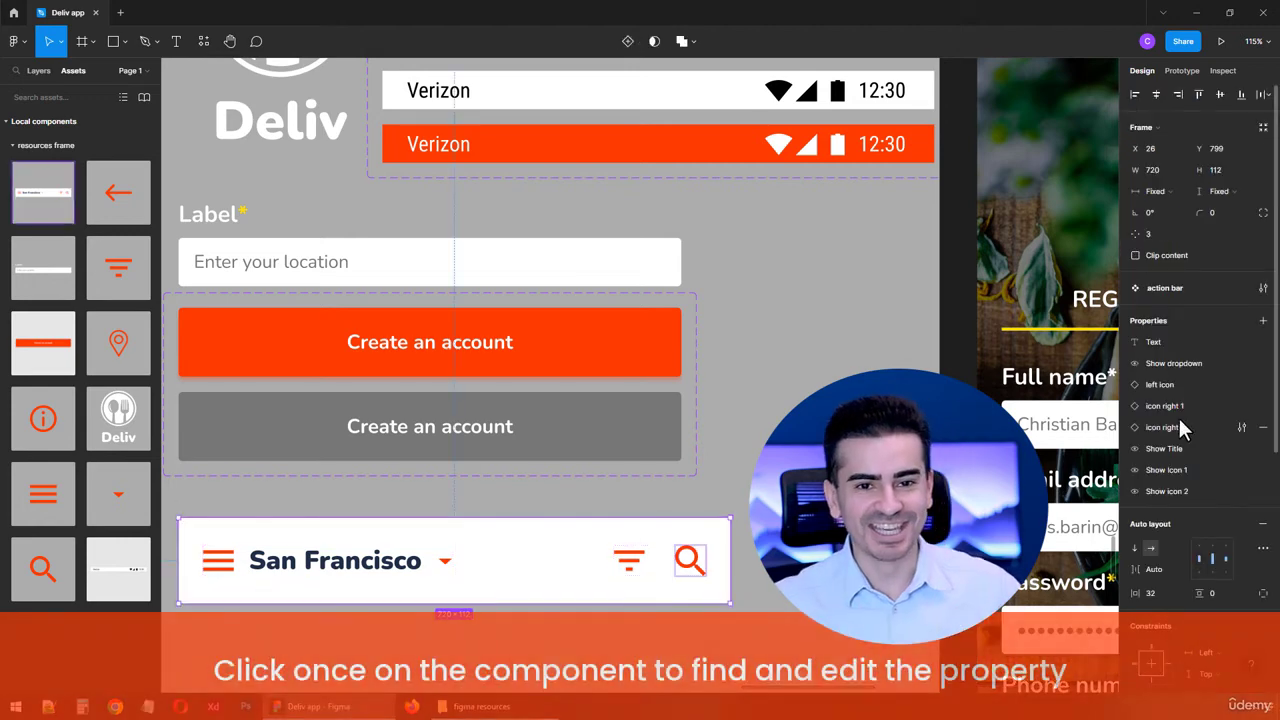
click(1241, 385)
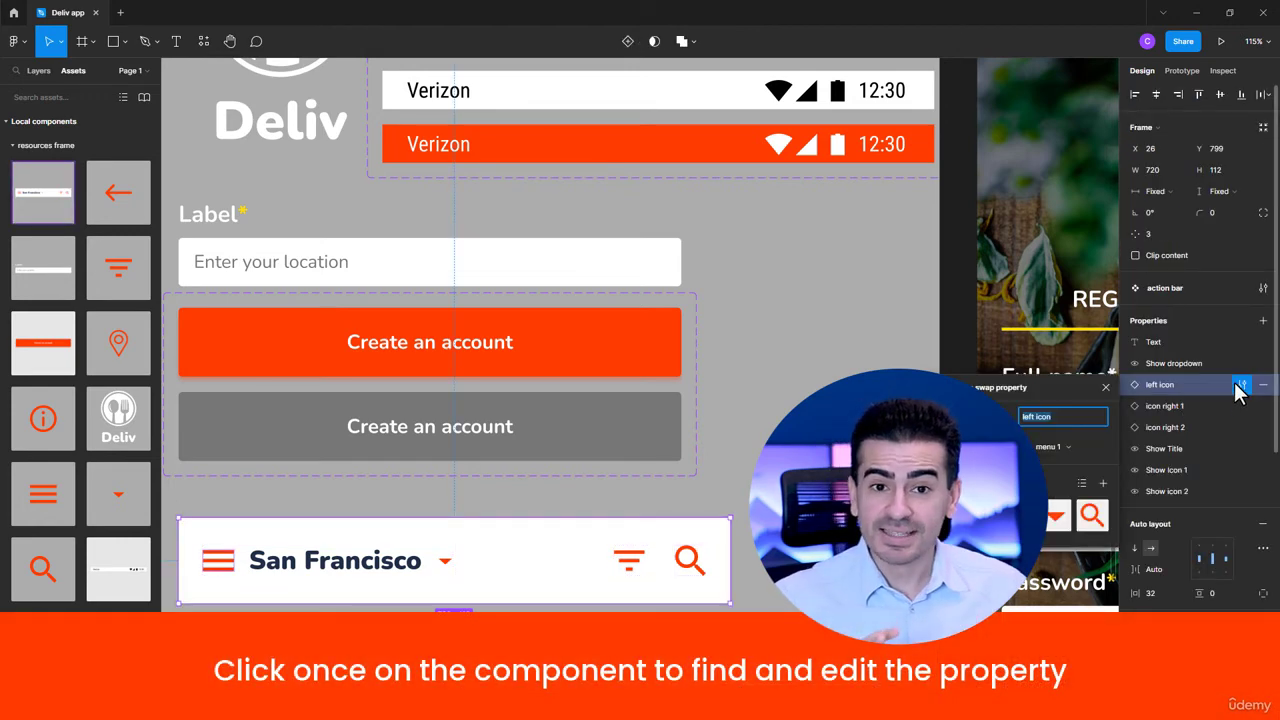
click(1101, 486)
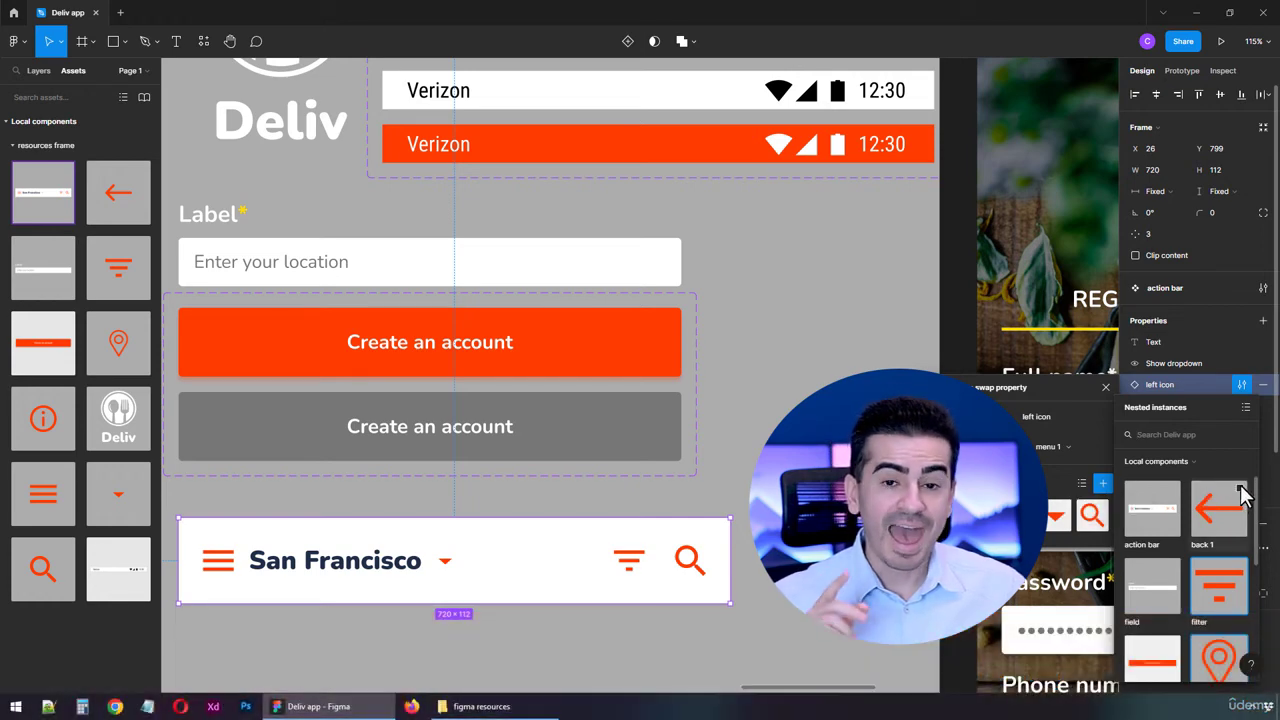
click(1245, 495)
click(776, 436)
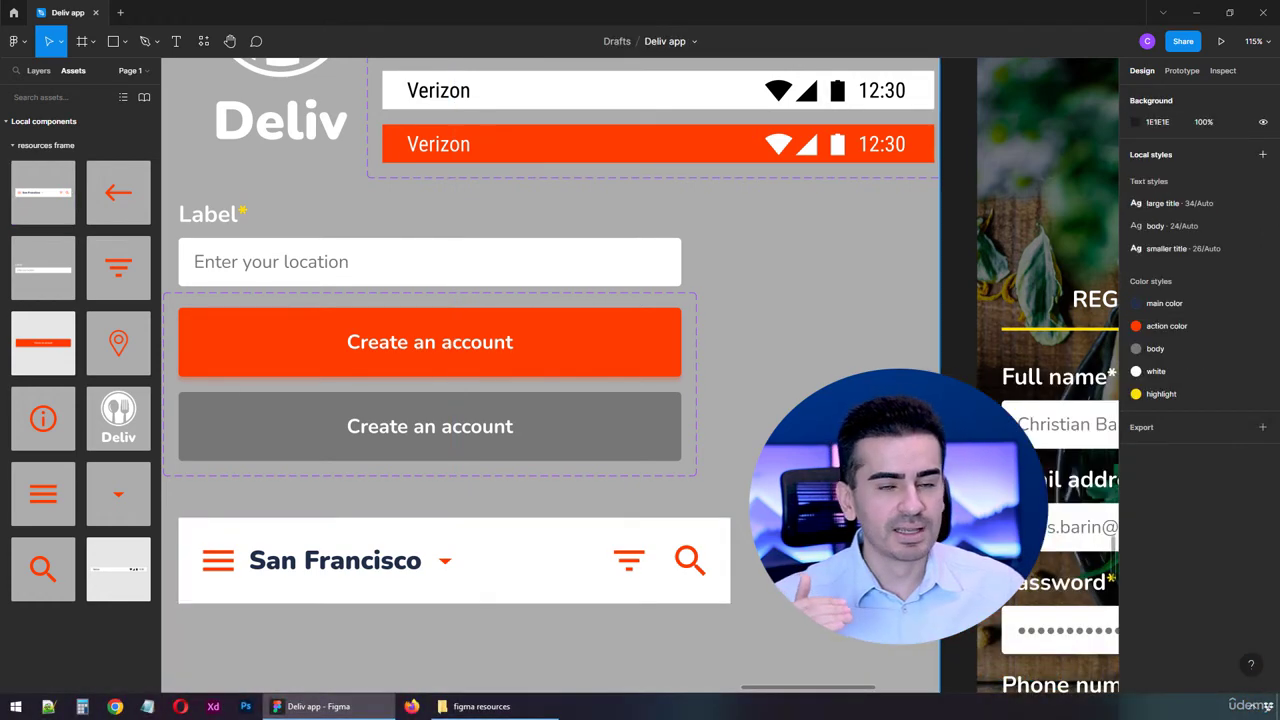
Check the preferred icon choices offered for the left icon of Frame 23's action bar.
scroll(767, 440, down, 5)
drag(741, 367, 126, 715)
scroll(693, 367, up, 5)
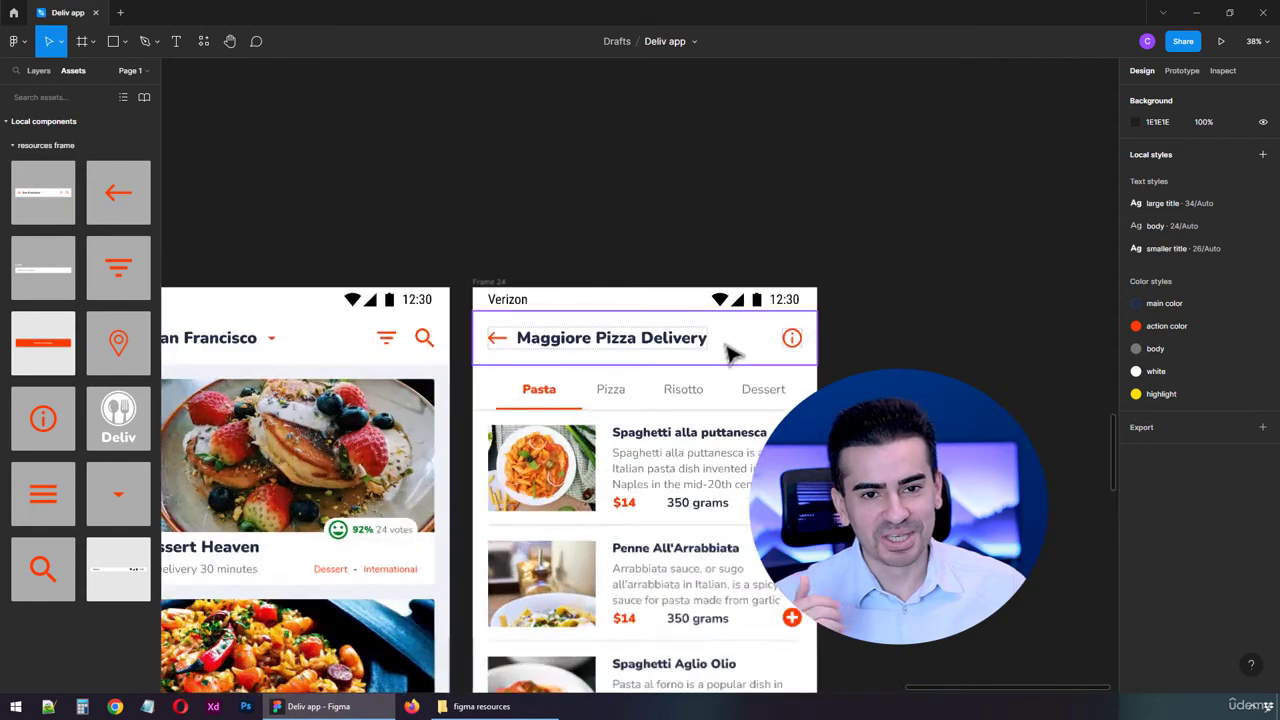
click(732, 347)
drag(543, 343, 1006, 277)
click(620, 303)
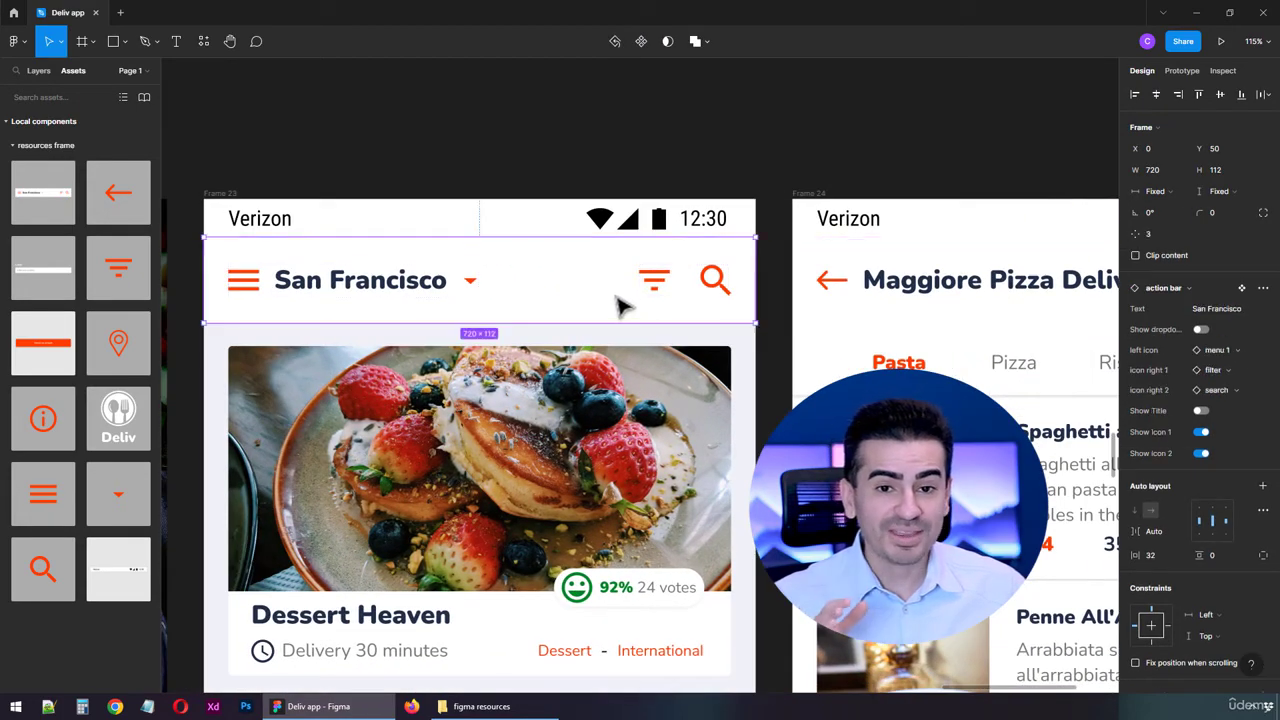
click(1237, 351)
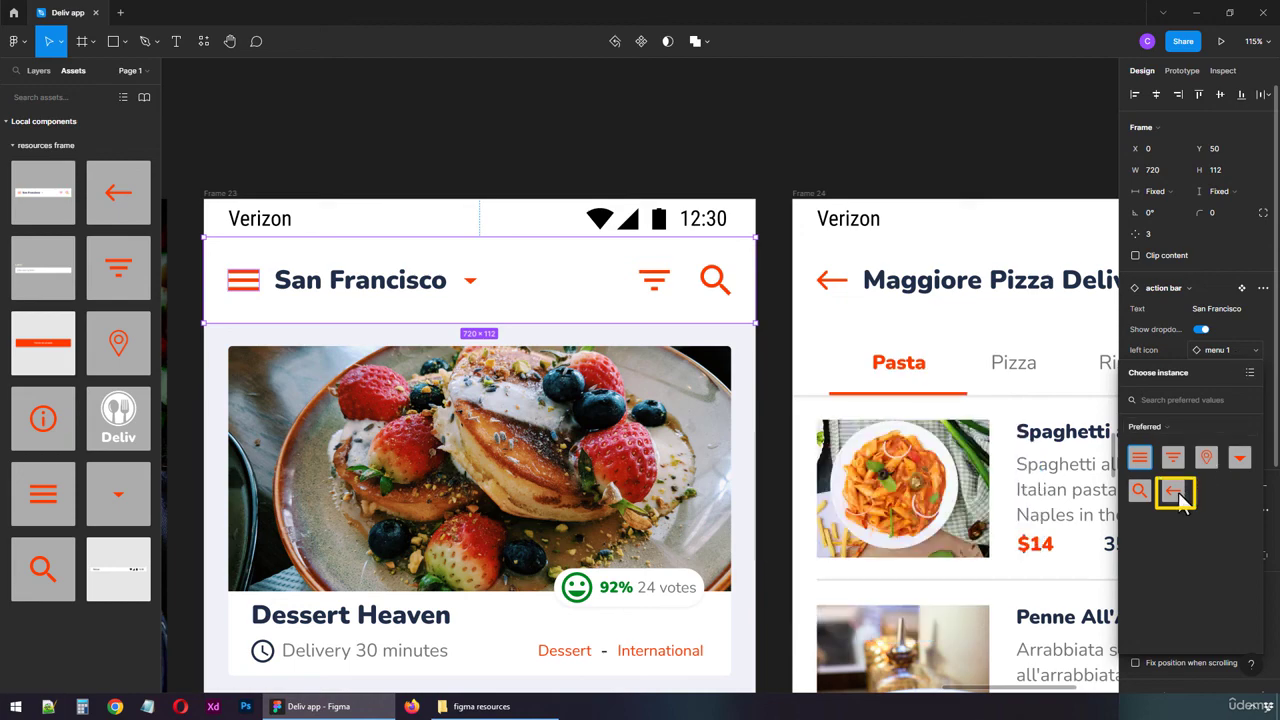